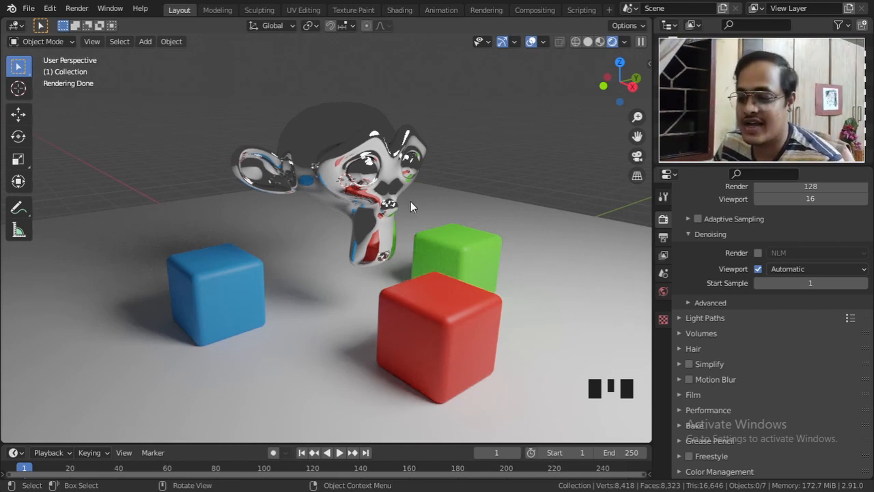
Step: Select the monkey head and the blue, red and green cubes one after another to identify the scene's objects
click(387, 193)
click(224, 304)
click(412, 347)
click(461, 261)
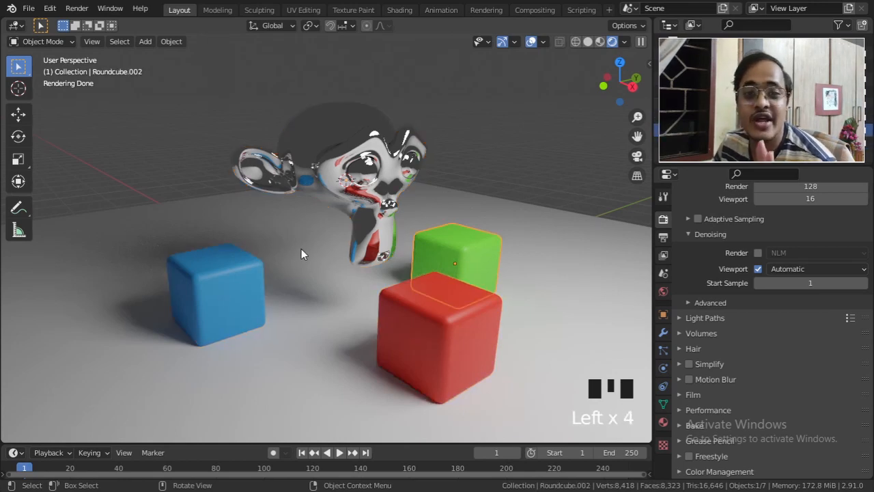
Step: Look through the mesh primitives available to add and check the Extra Objects add-ons in the preferences
click(145, 42)
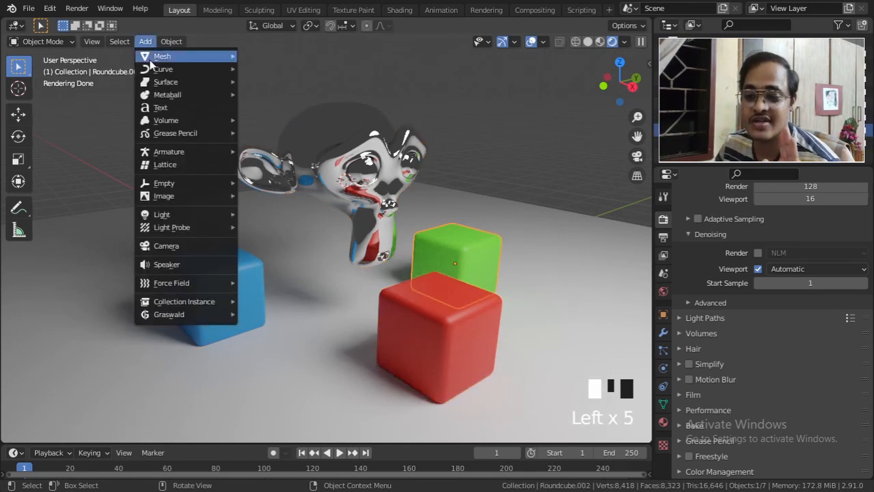
mouse_move(177, 55)
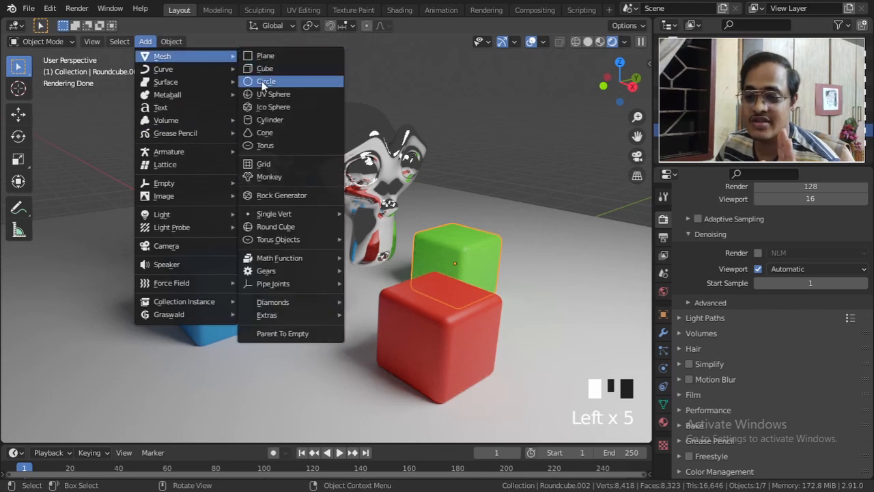
mouse_move(272, 239)
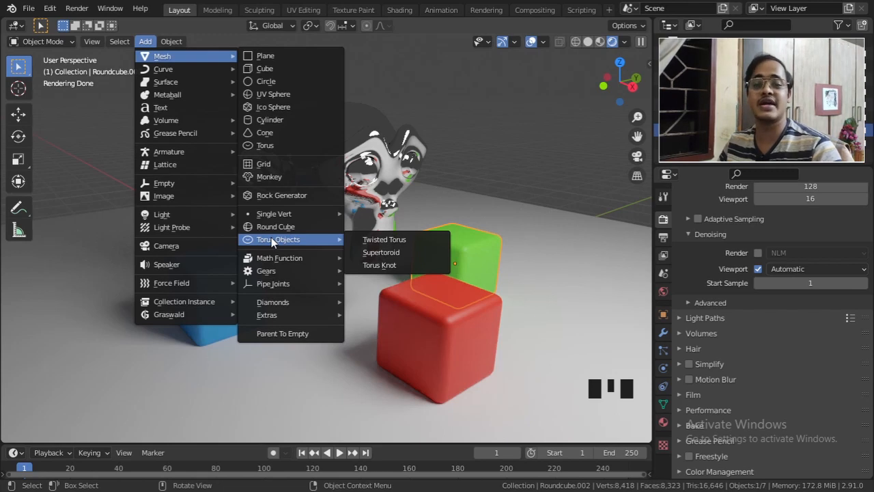
click(50, 9)
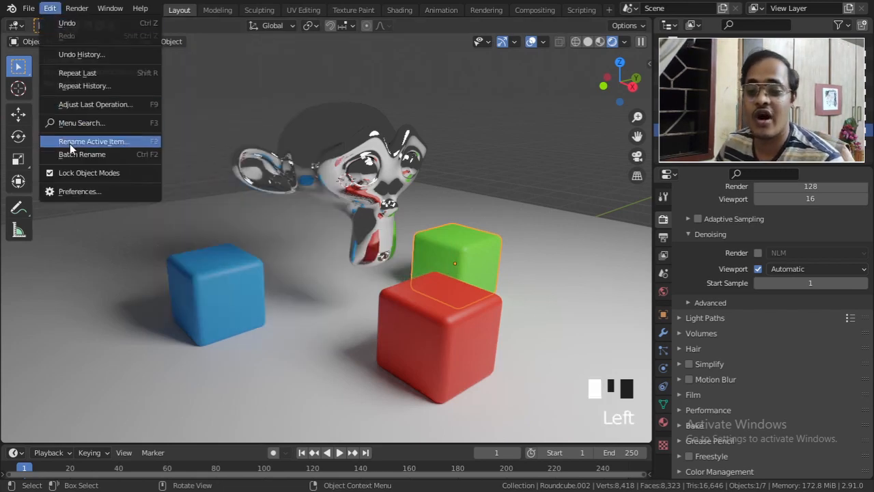
click(79, 191)
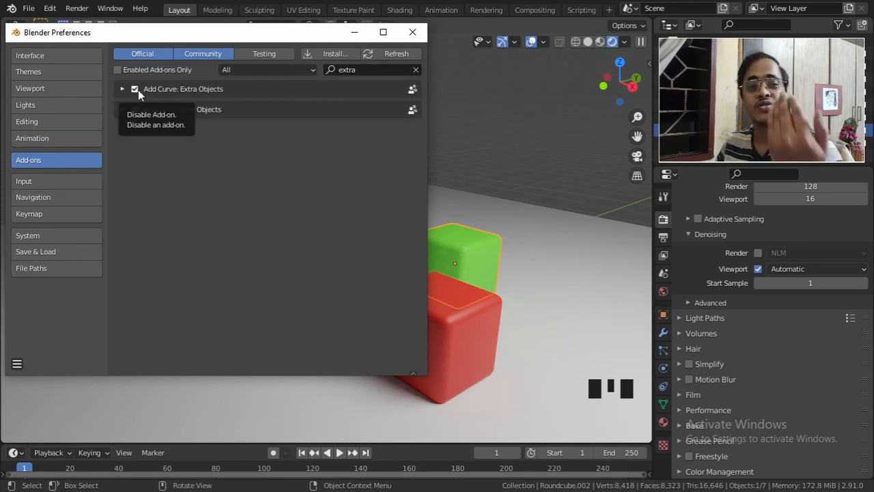
click(405, 33)
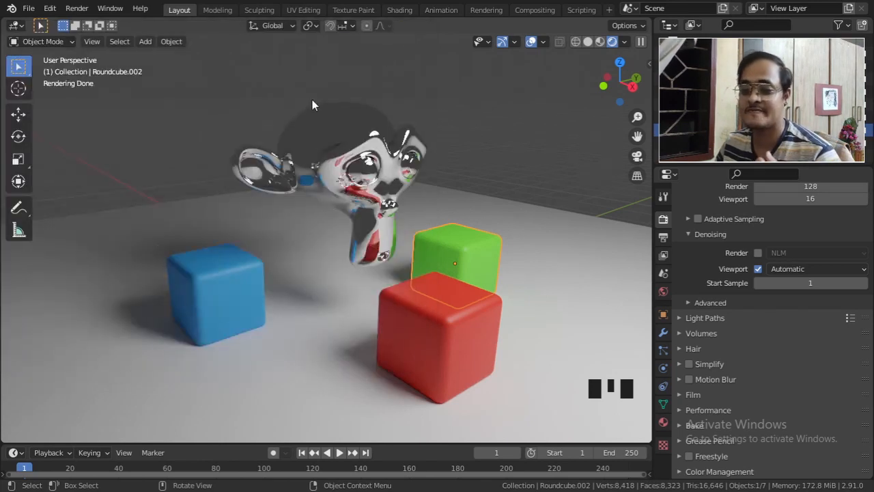
Step: Inspect the cubes and examine the material settings and base colors of the blue and red ones
click(237, 276)
click(423, 322)
click(460, 257)
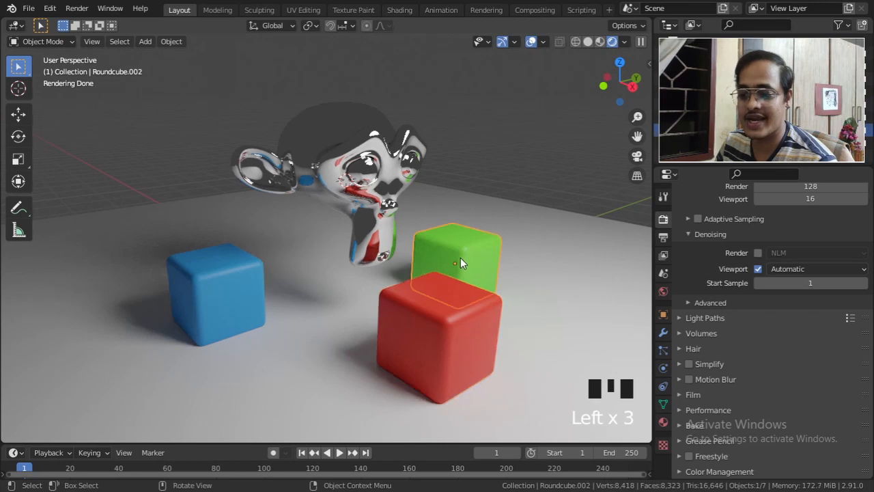
click(249, 277)
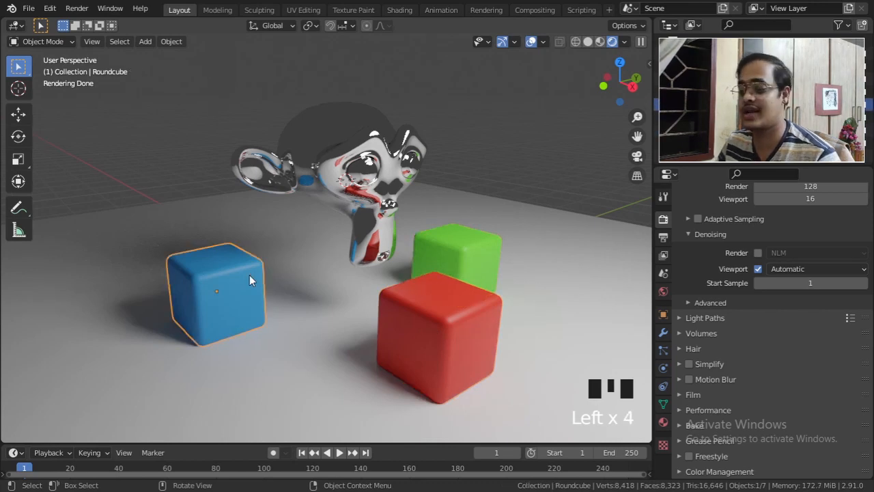
click(662, 422)
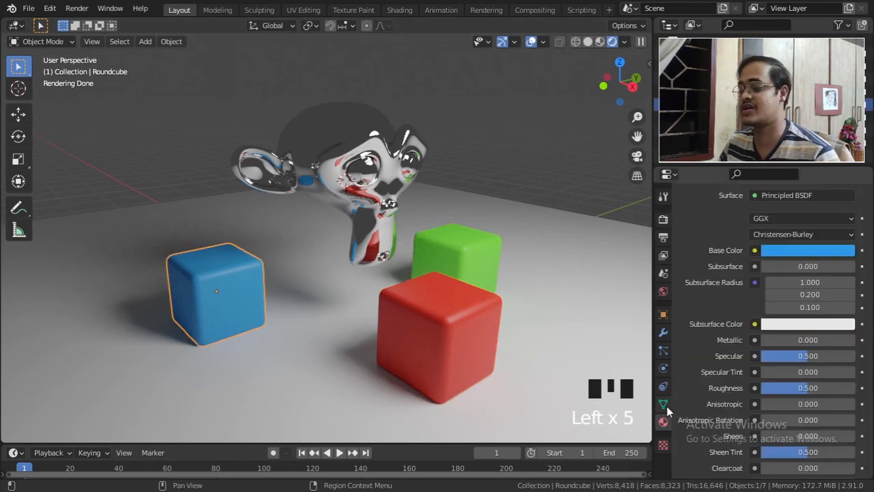
click(478, 332)
scroll(749, 330, up, 2)
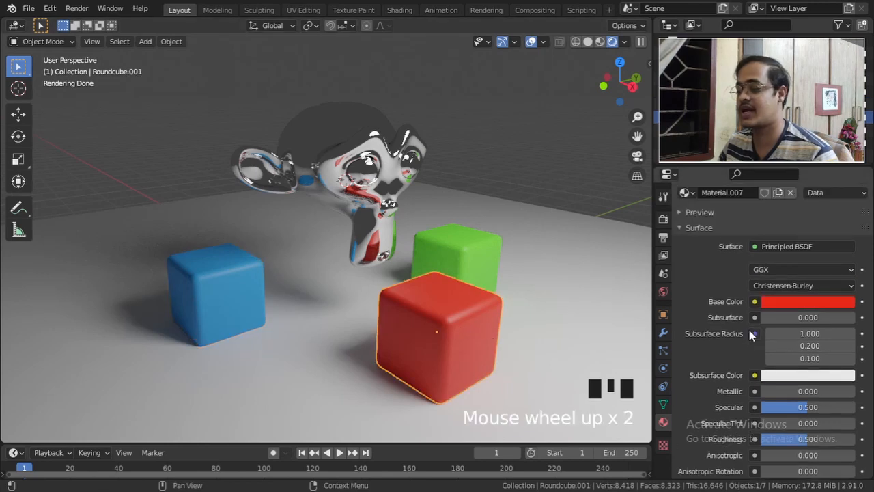
click(790, 299)
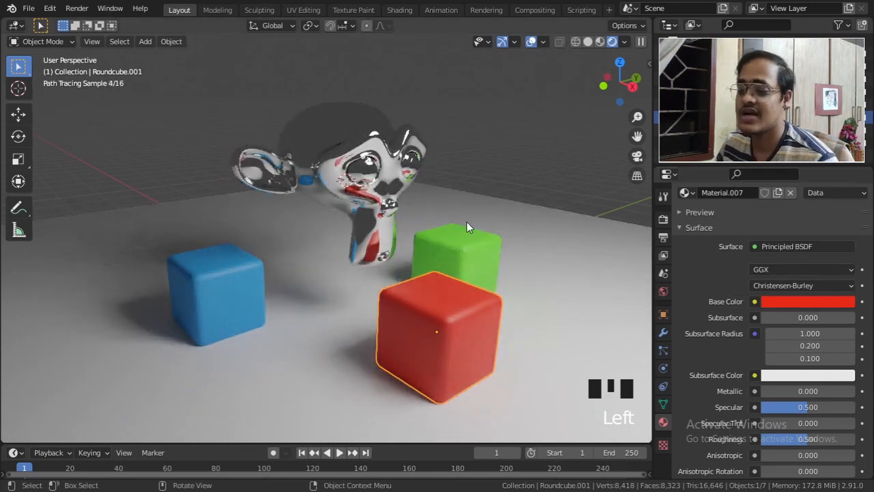
Step: Try a roughness of 0.466 on the monkey head's metallic material and return it to 0
click(367, 161)
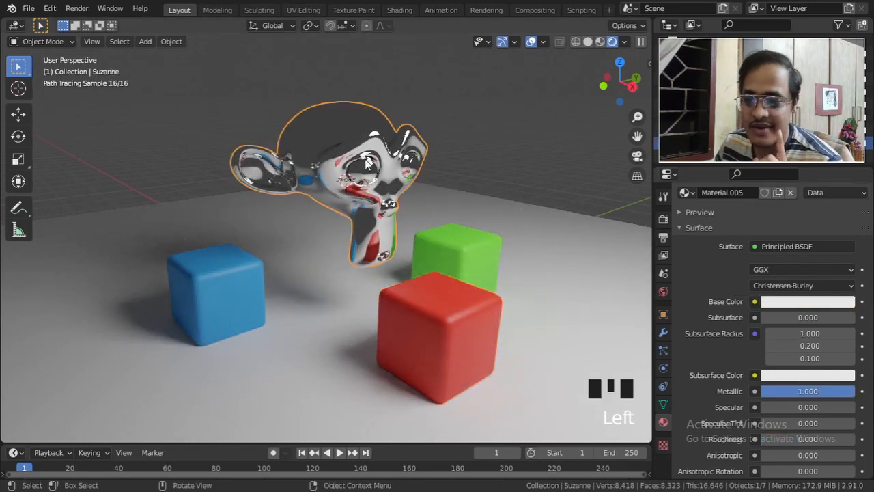
scroll(689, 317, down, 3)
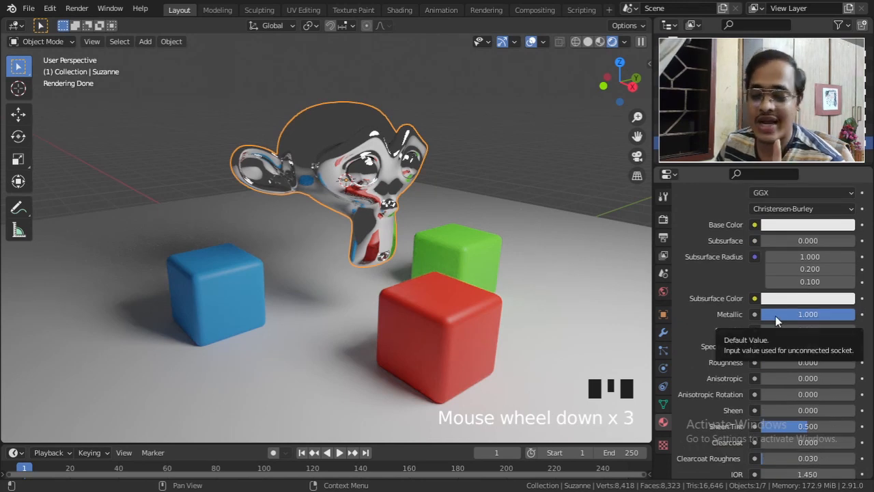
drag(794, 363, 807, 364)
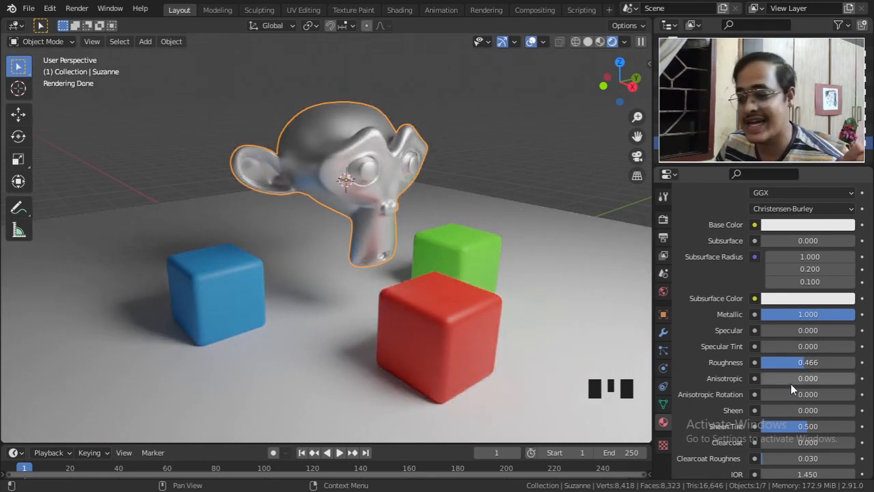
drag(818, 365, 761, 362)
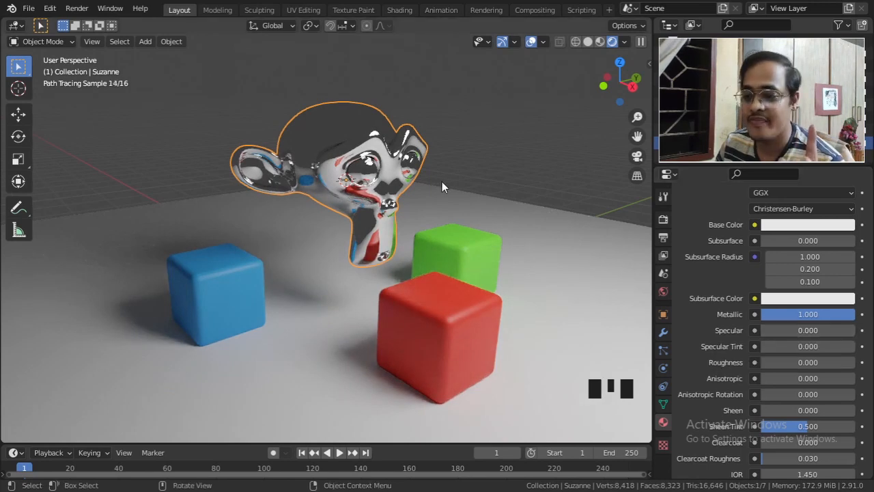
Step: Review the scene's render engine, device, sampling and denoising settings
click(662, 219)
scroll(707, 251, up, 2)
scroll(710, 251, up, 1)
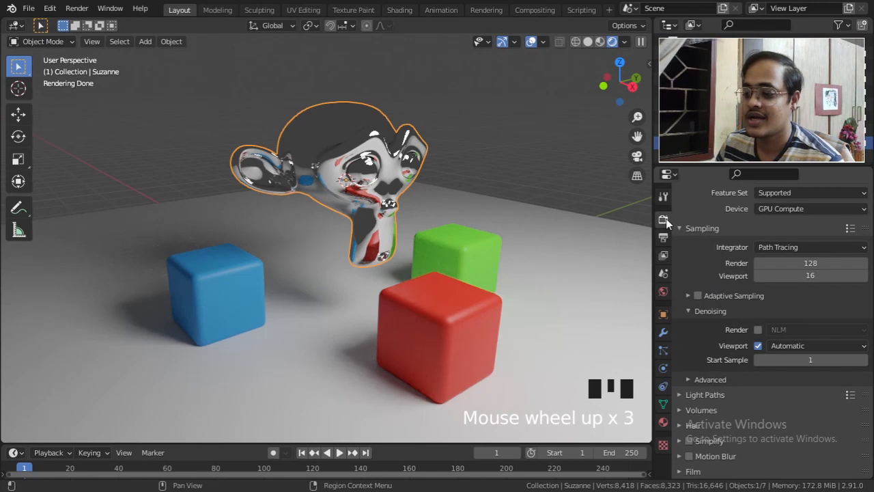
scroll(706, 219, up, 3)
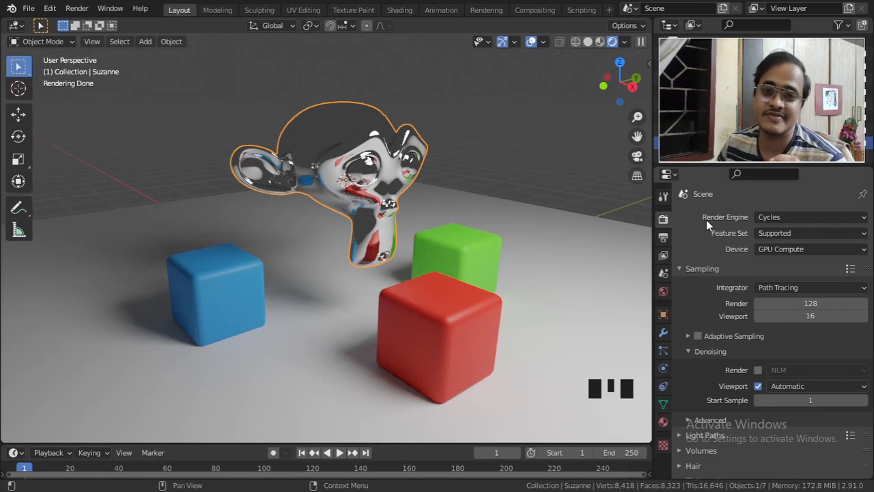
Step: Try moving the red cube along the Y axis in front of the monkey head and undo the move
middle_drag(443, 265, 359, 277)
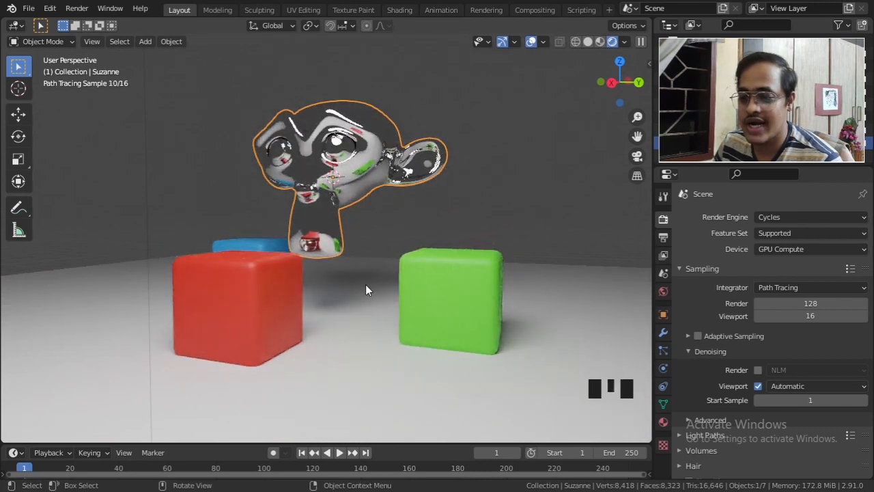
mouse_move(365, 289)
middle_down()
mouse_move(400, 308)
mouse_move(395, 323)
middle_up()
click(348, 336)
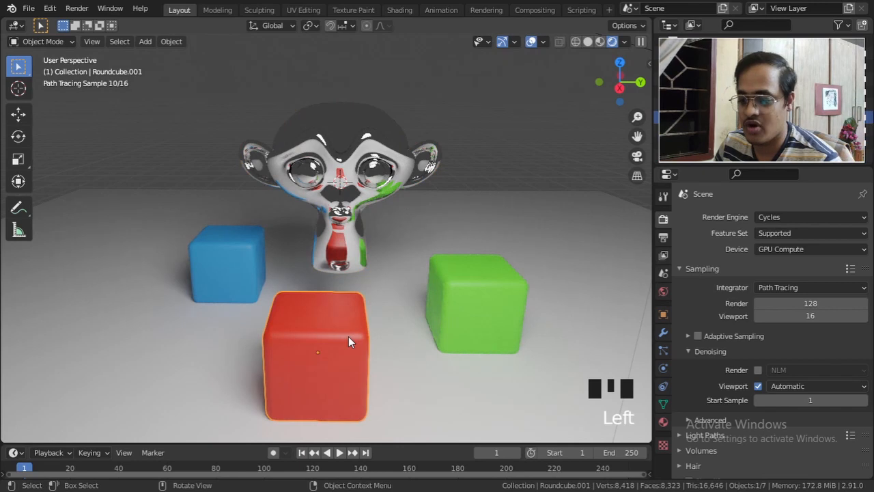
key(g)
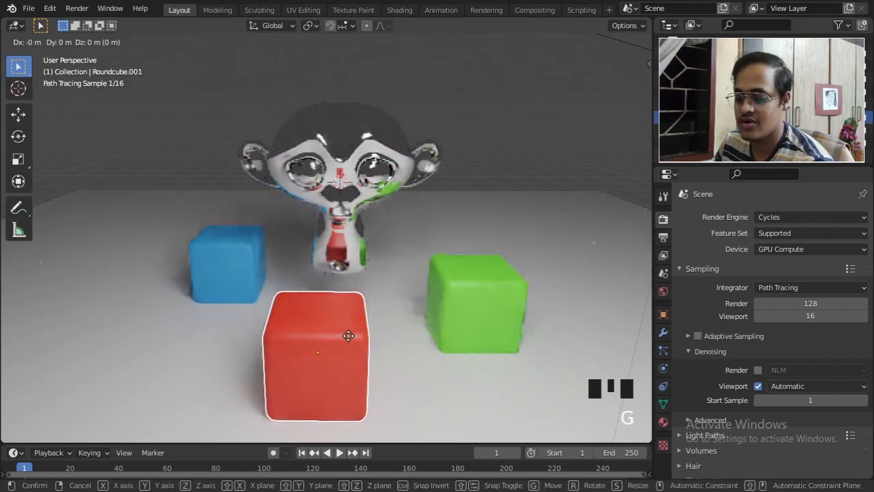
key(y)
click(274, 330)
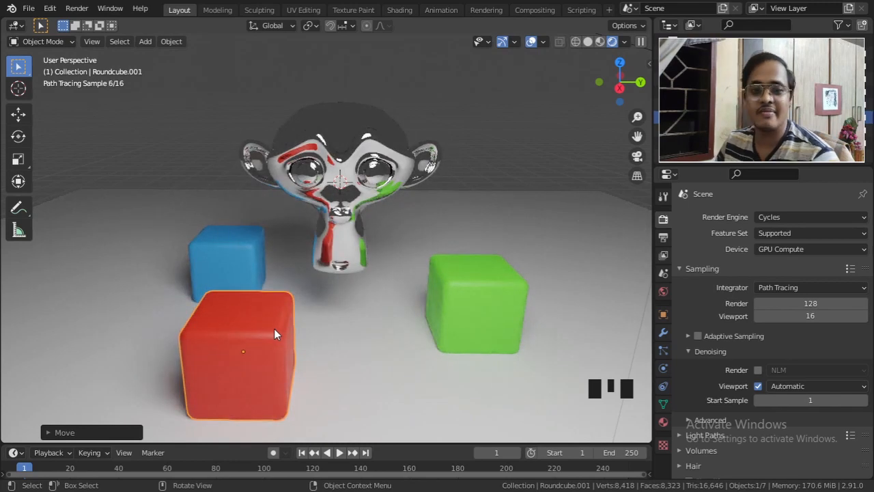
key(ctrl+z)
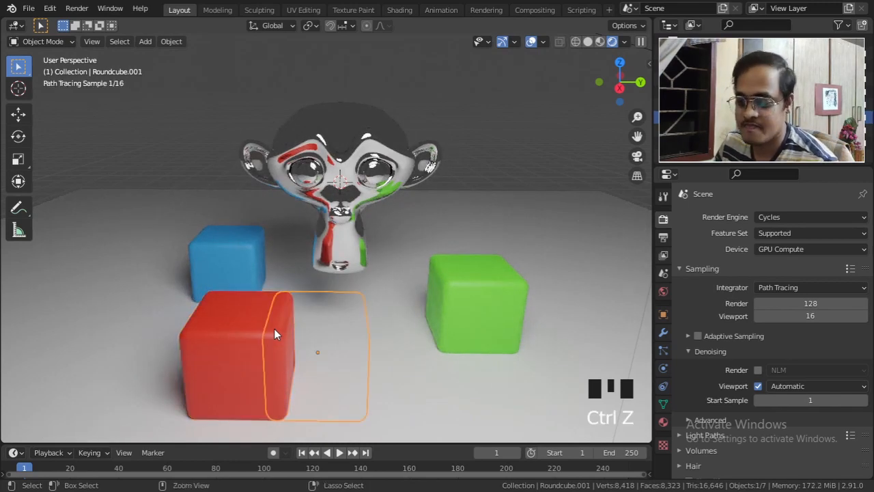
Step: Select the point light above the scene and examine its light settings
middle_drag(307, 346, 346, 346)
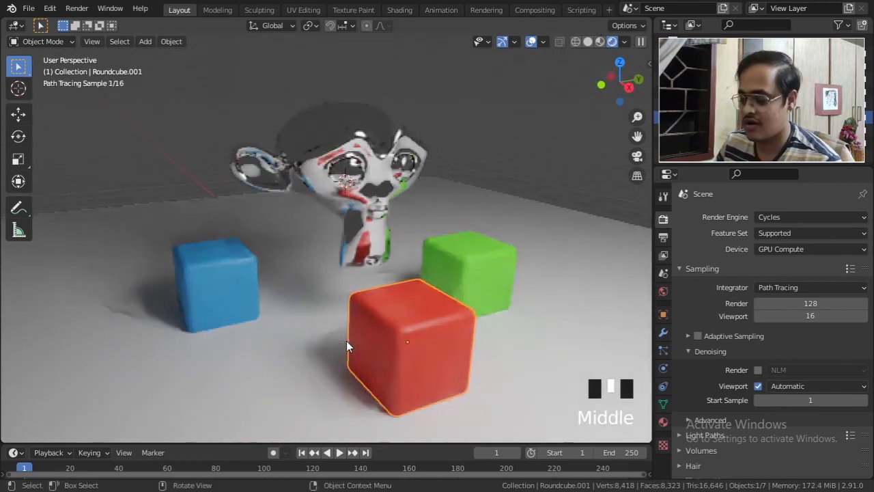
key(KP_0)
middle_drag(354, 318, 364, 319)
scroll(364, 318, down, 2)
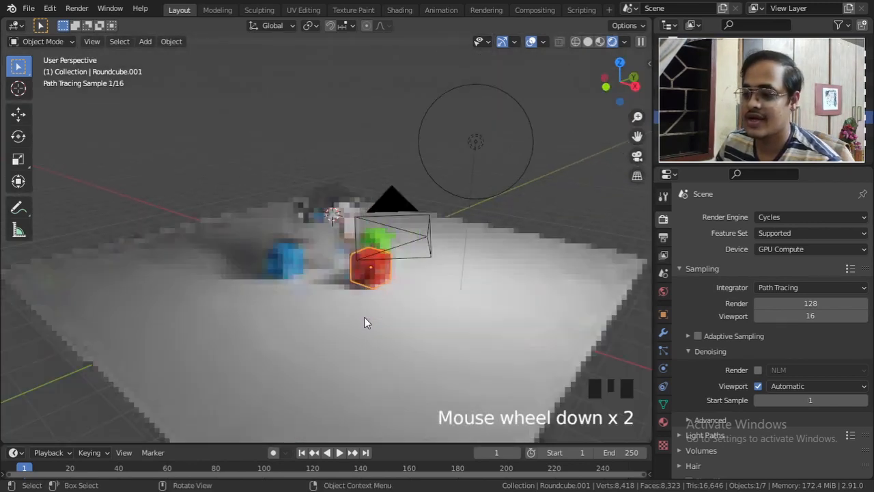
click(478, 148)
scroll(476, 149, up, 1)
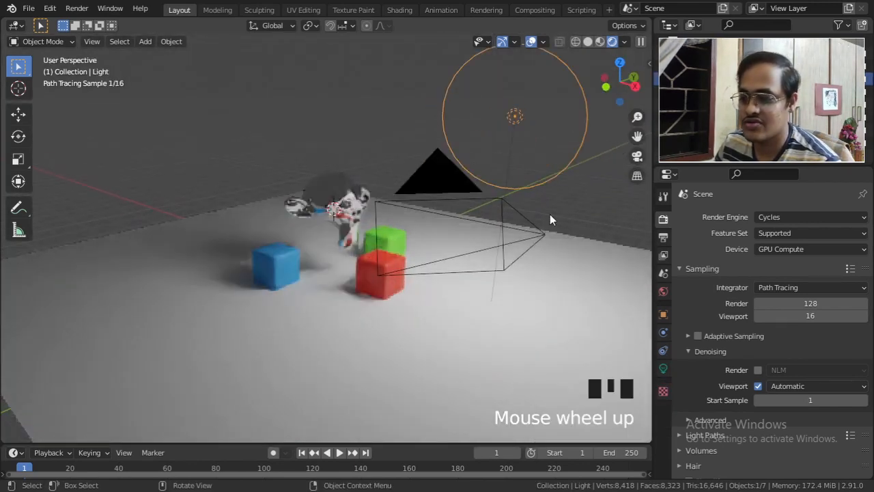
click(662, 368)
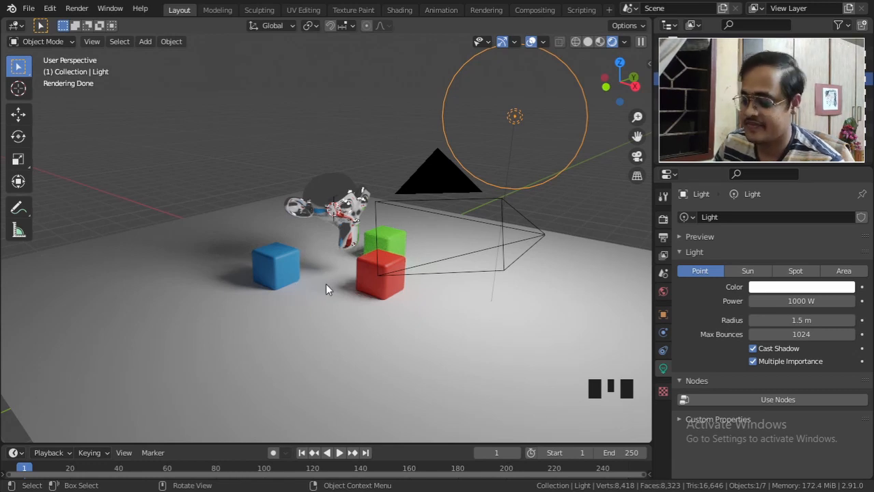
Step: Switch to the camera view, start a Cycles render of the image and close the render window
key(KP_0)
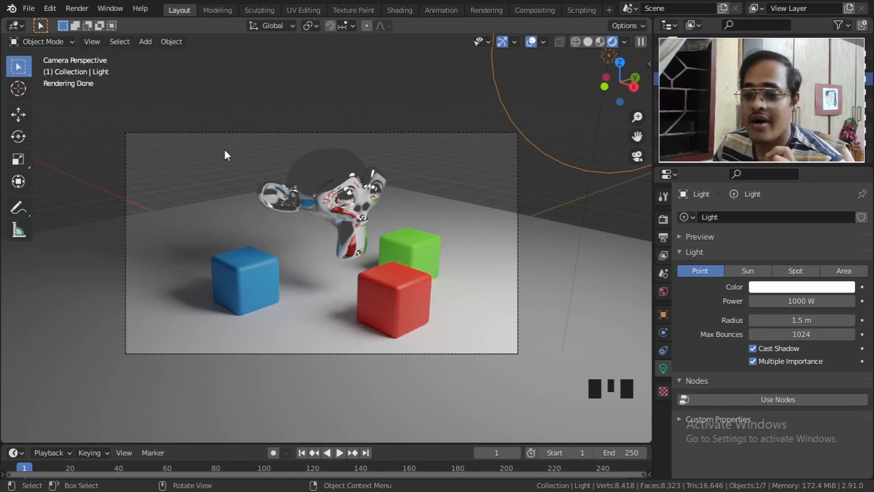
click(76, 8)
click(98, 23)
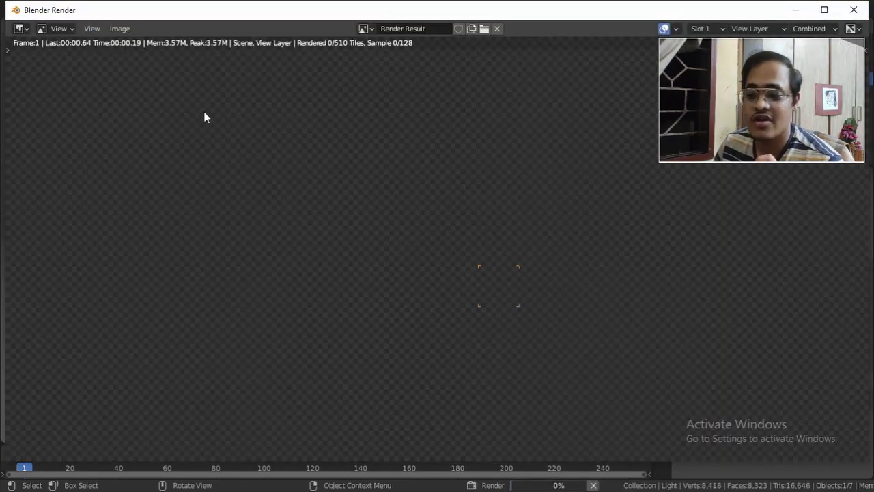
scroll(304, 189, down, 3)
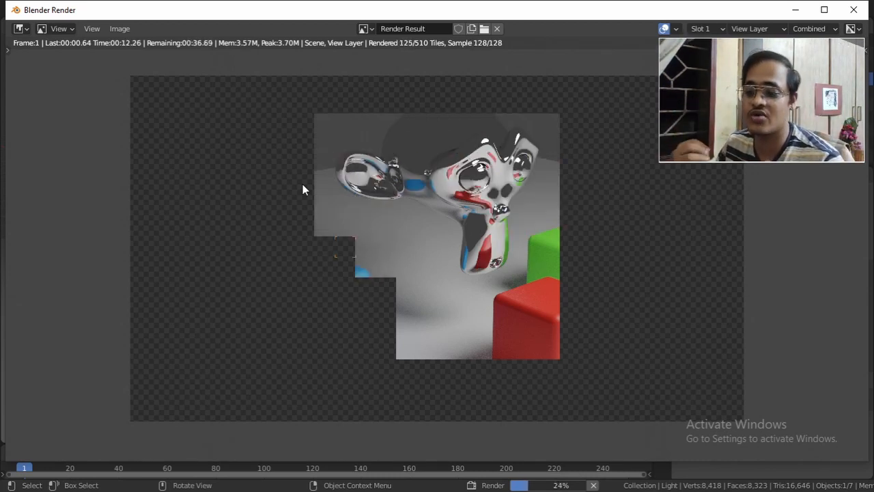
click(853, 11)
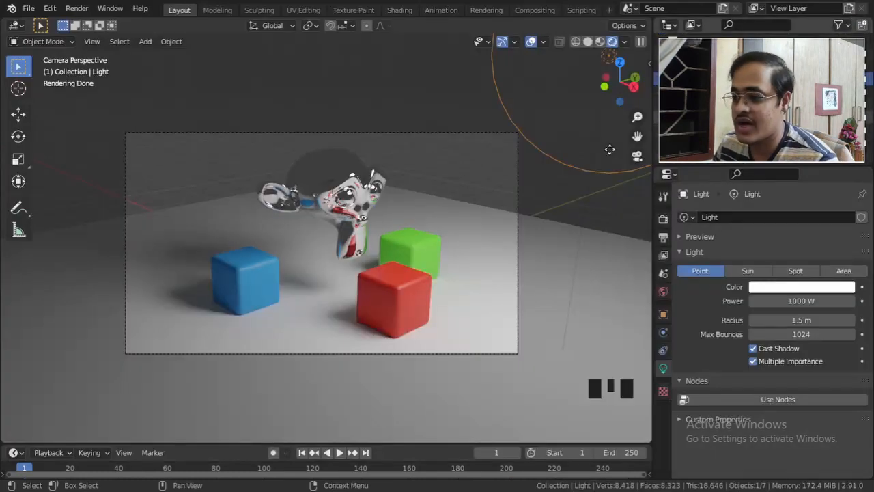
Step: Change the render engine to Eevee and render the image from the camera view
click(663, 218)
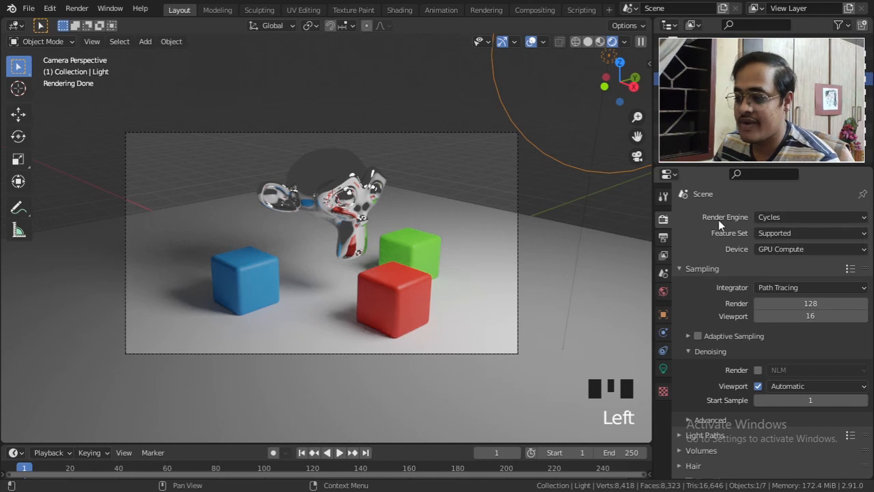
click(786, 218)
click(784, 231)
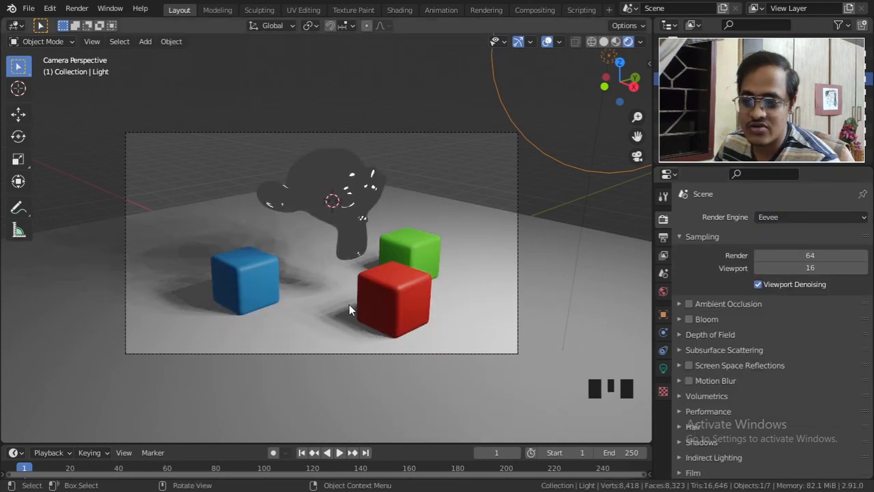
click(77, 8)
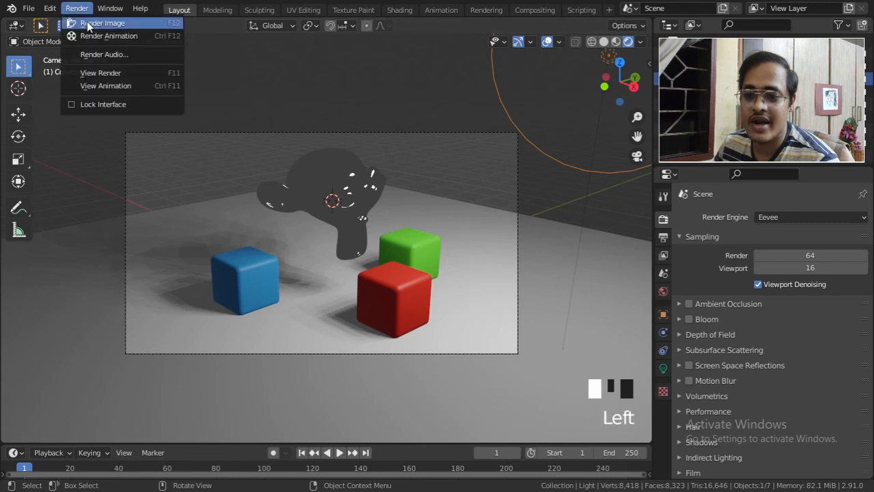
click(87, 23)
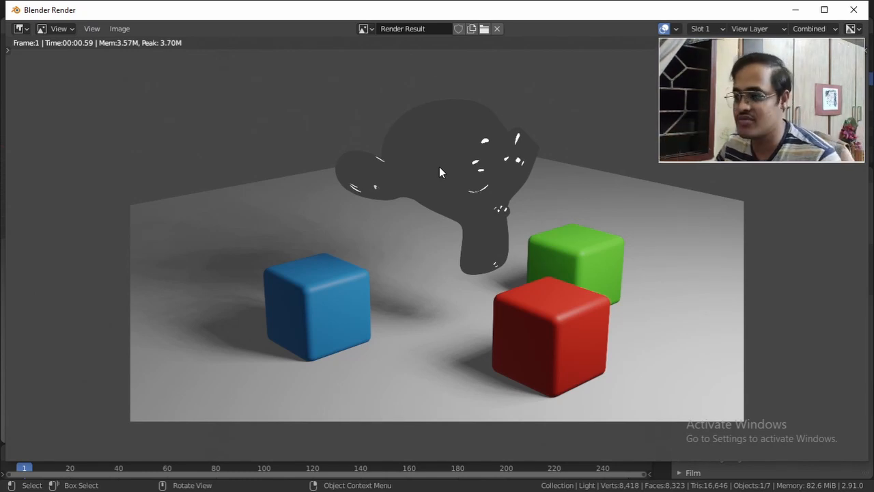
Step: Close the render window and add a Reflection Cubemap light probe around the monkey head
click(853, 9)
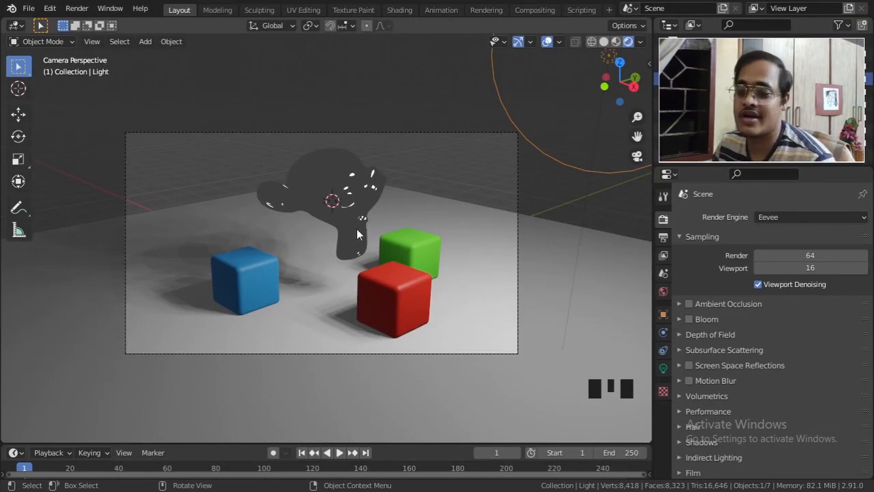
click(145, 41)
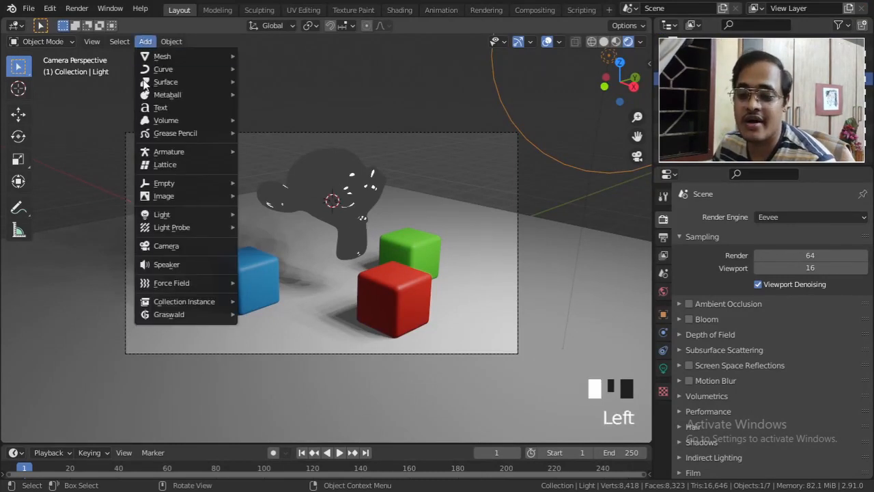
mouse_move(151, 232)
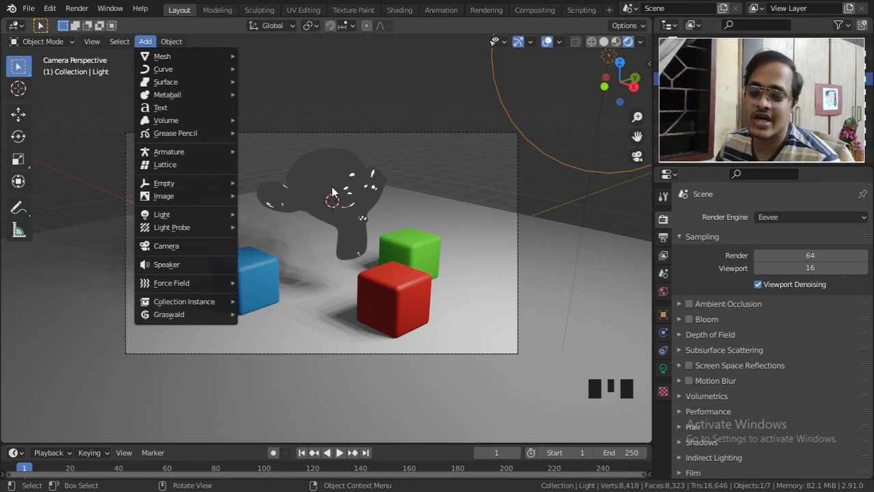
mouse_move(208, 225)
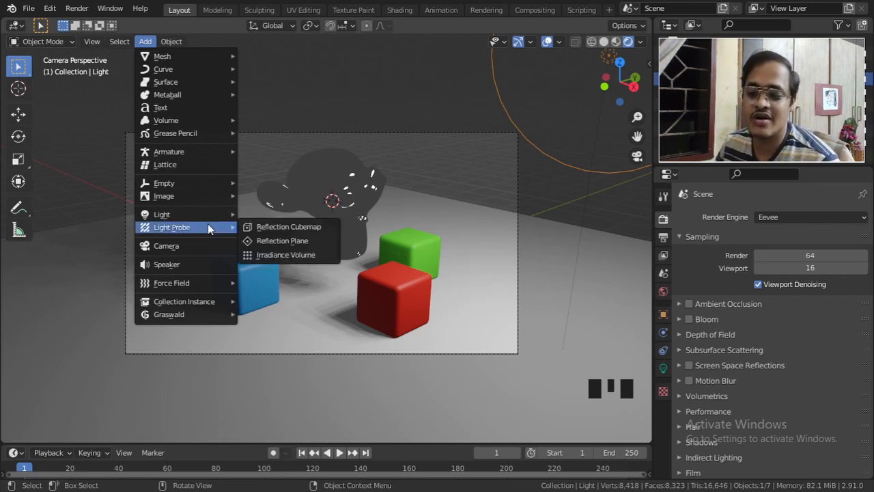
click(303, 230)
middle_drag(372, 224, 354, 222)
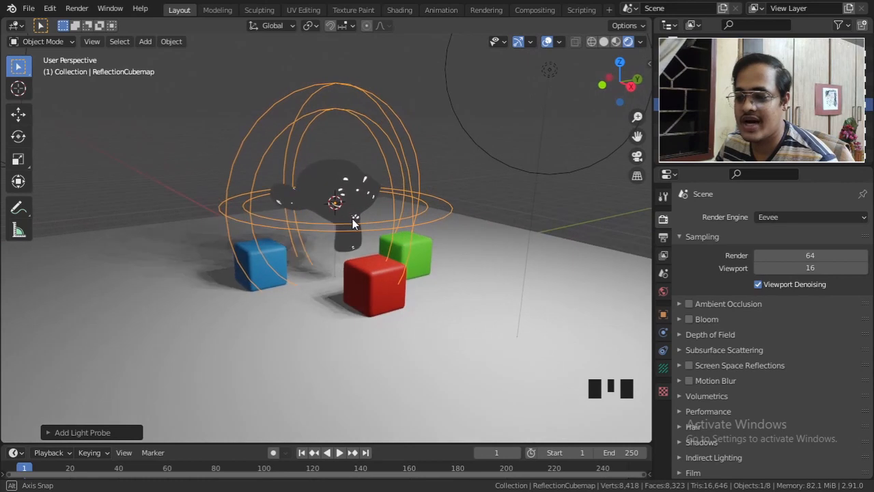
scroll(353, 220, up, 2)
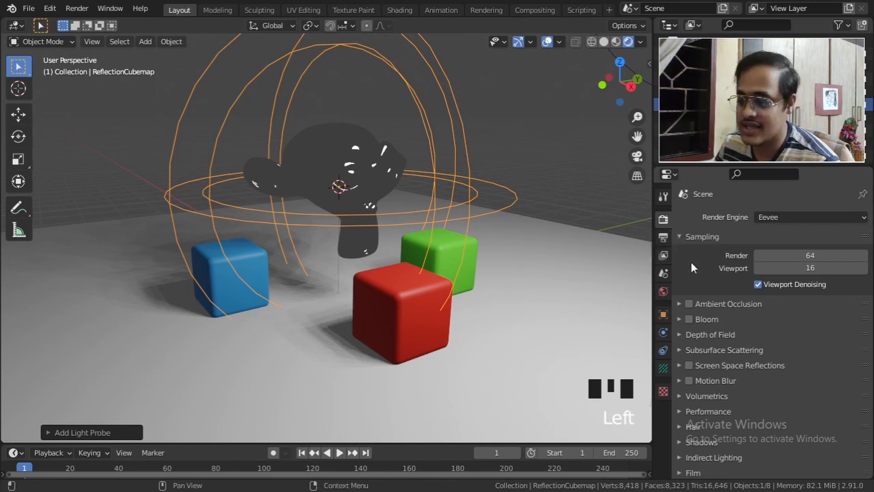
Step: Move the Indirect Lighting settings above Ambient Occlusion, expand them and bake only the cubemap
scroll(705, 288, down, 4)
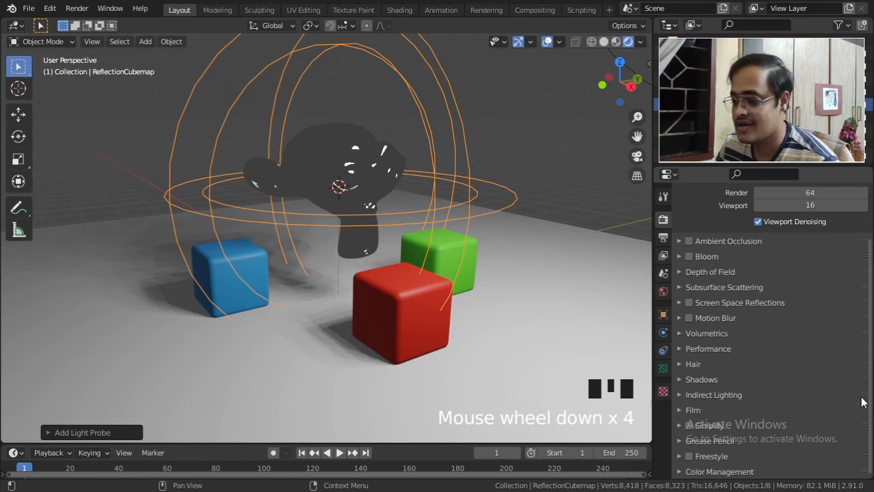
drag(863, 394, 854, 243)
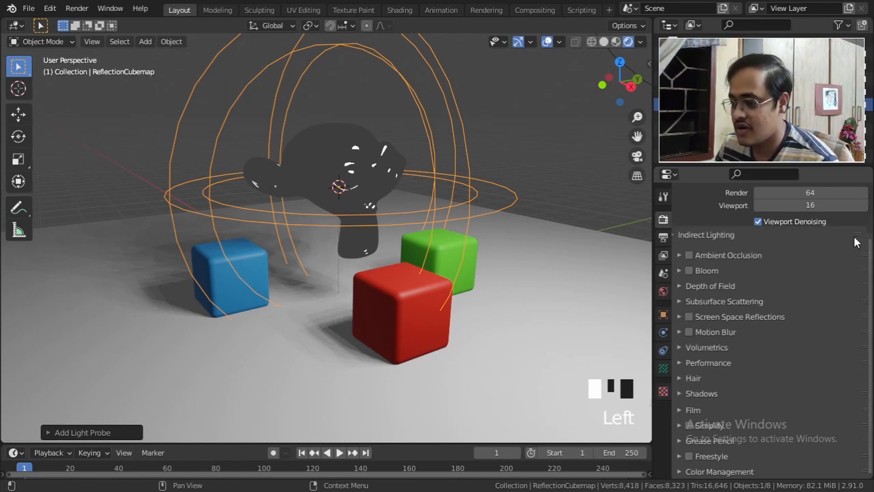
click(679, 241)
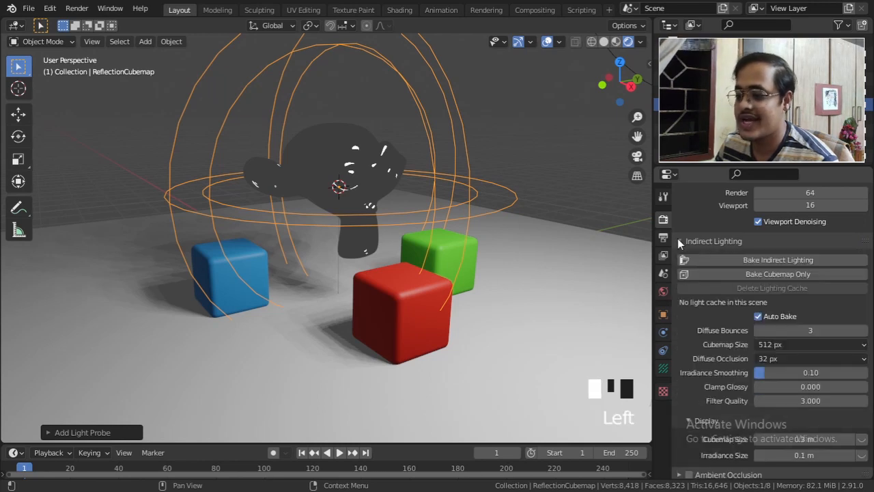
click(756, 275)
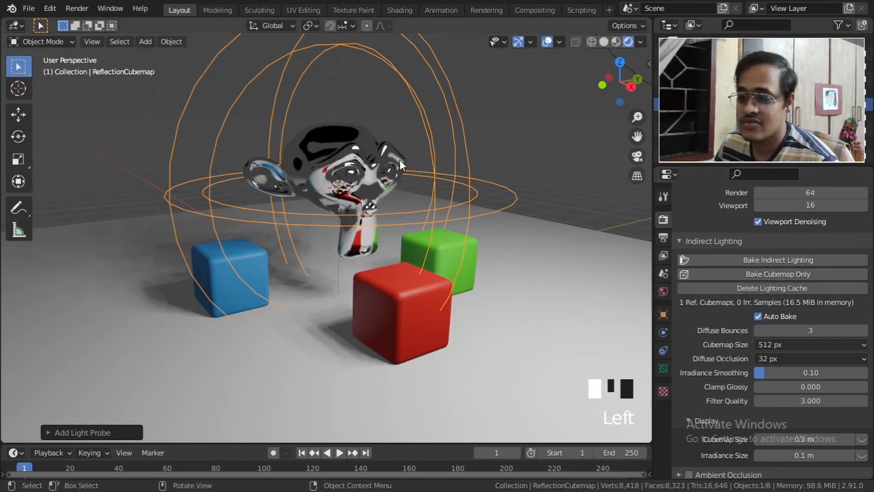
middle_drag(366, 189, 364, 247)
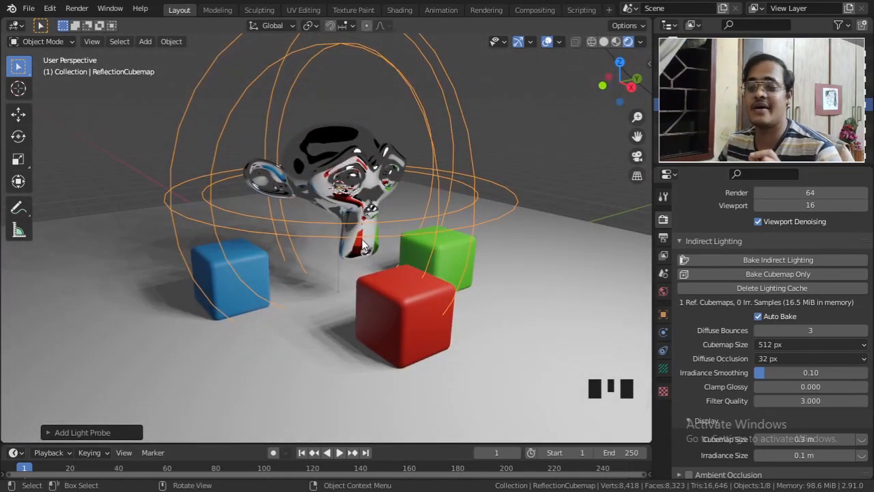
Step: Render the image from the camera view, check the reflections on the monkey head and close the render window
key(KP_0)
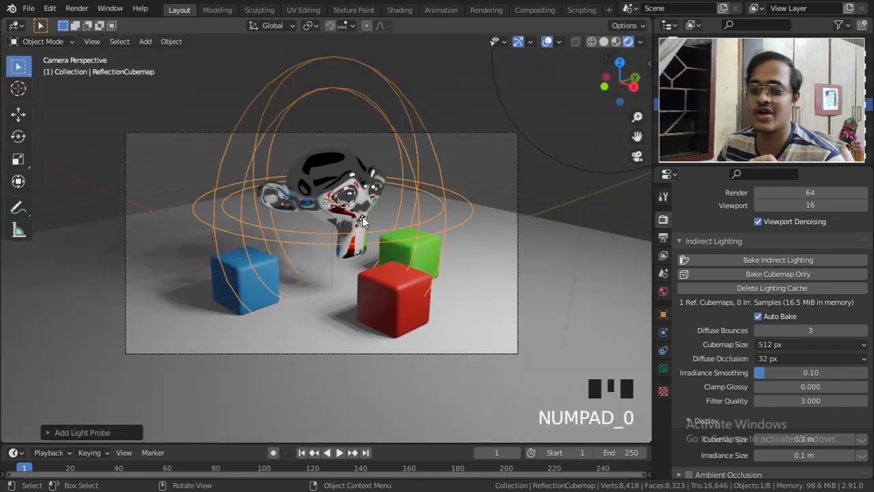
click(85, 15)
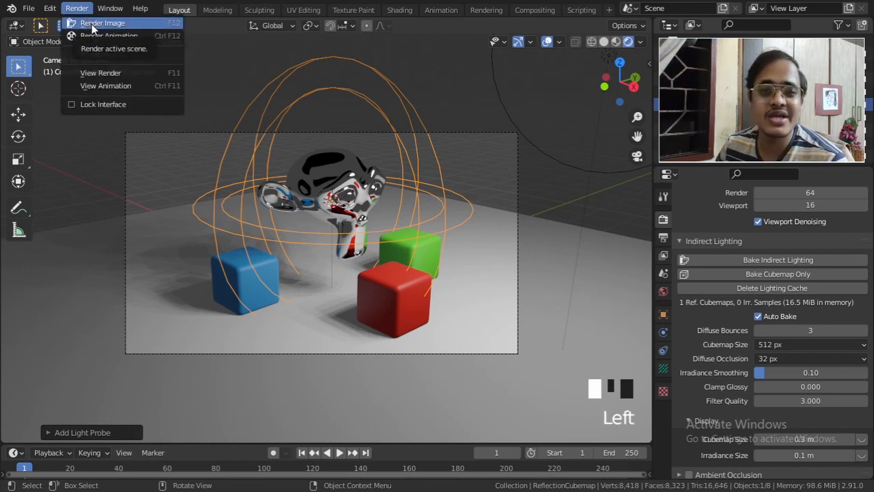
click(91, 24)
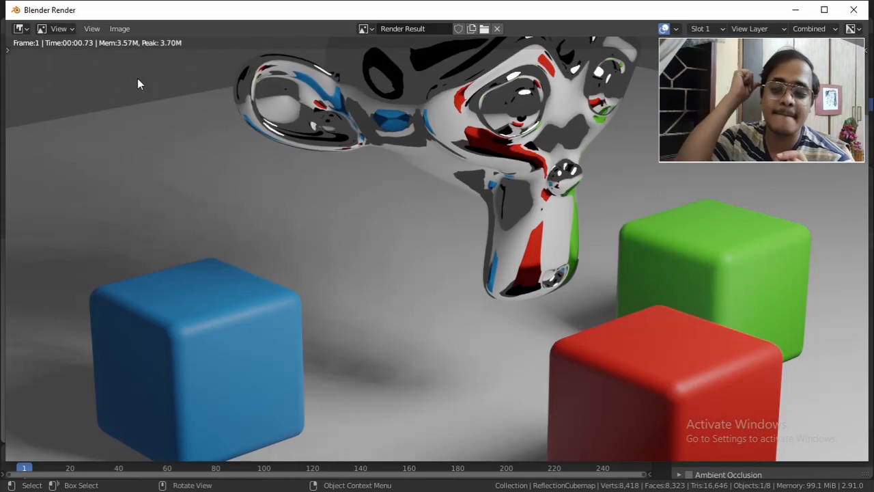
scroll(137, 84, down, 5)
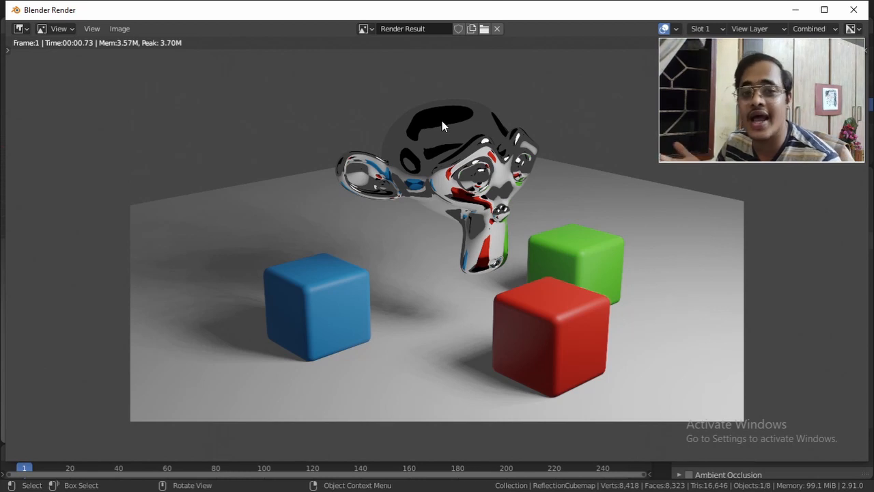
click(854, 9)
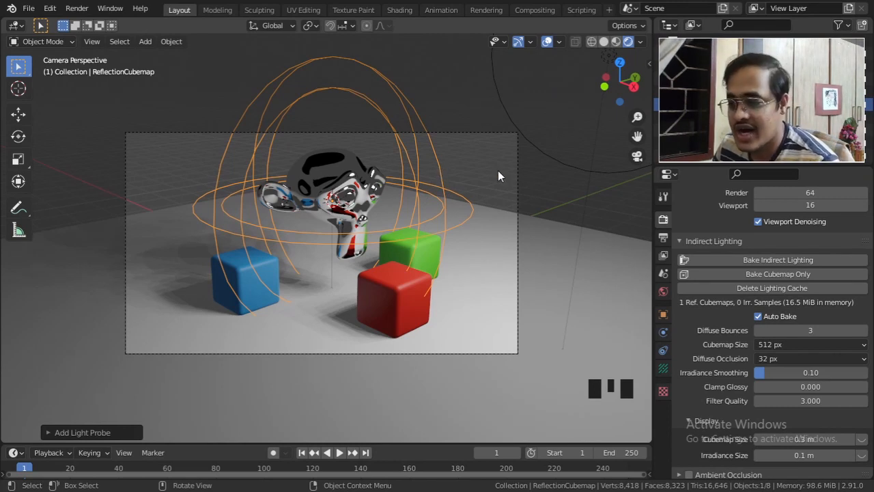
Step: Switch to the right orthographic view and change the reflection cubemap probe's type to Box
click(634, 87)
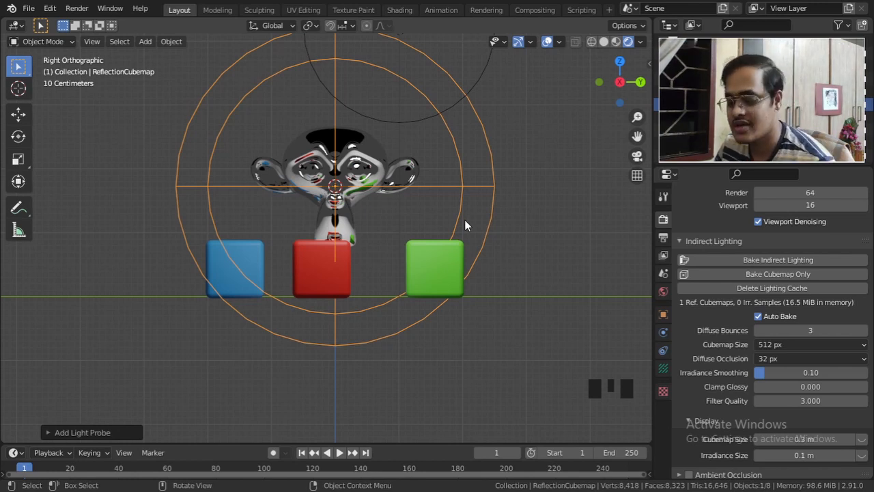
key(s)
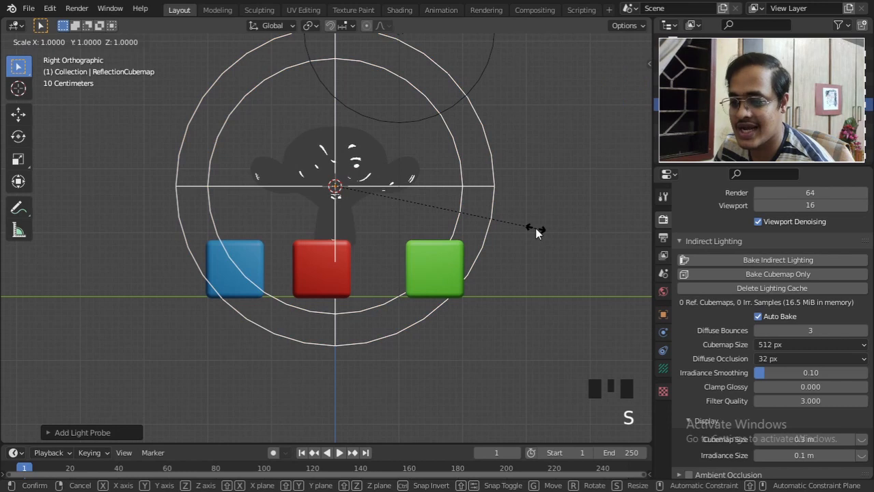
right_click(529, 232)
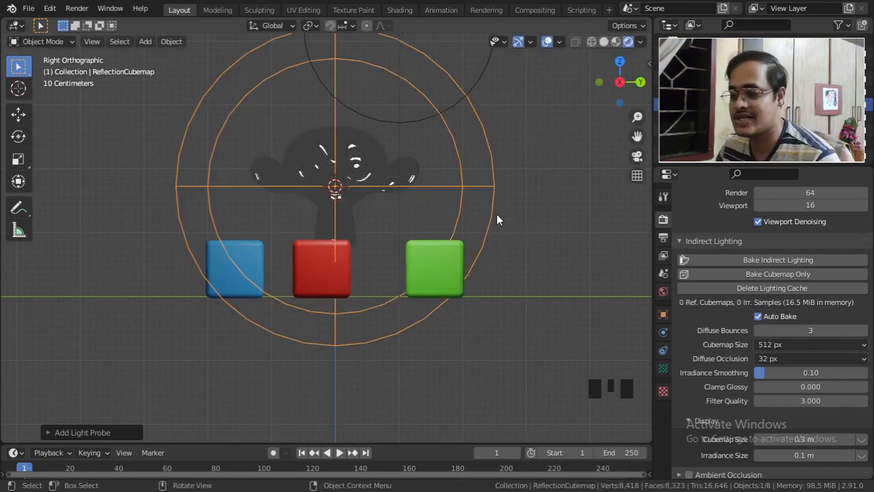
click(661, 370)
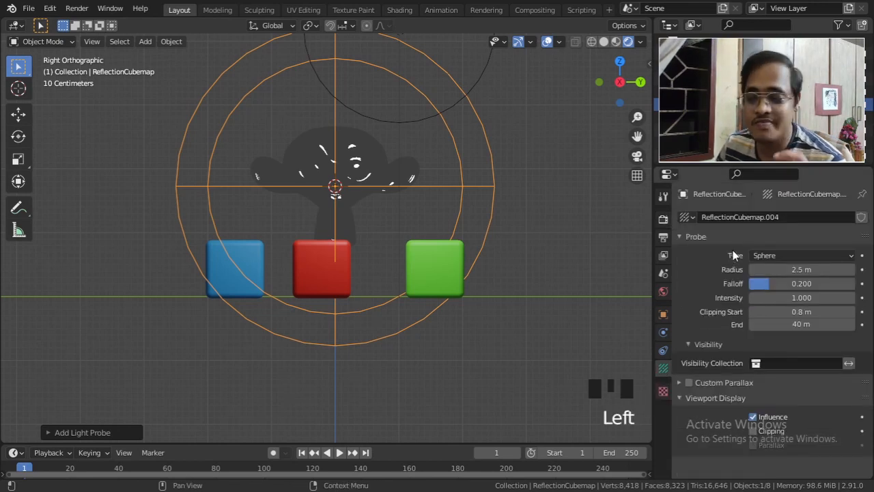
click(769, 256)
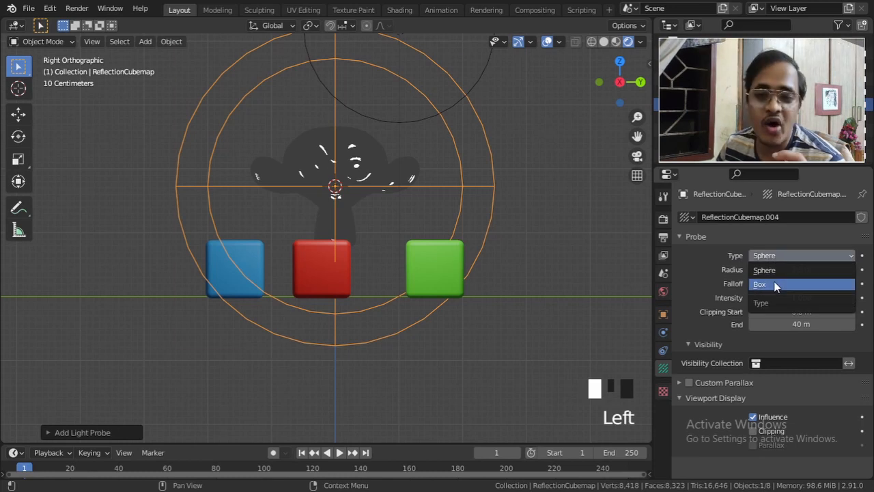
click(774, 284)
scroll(584, 279, down, 1)
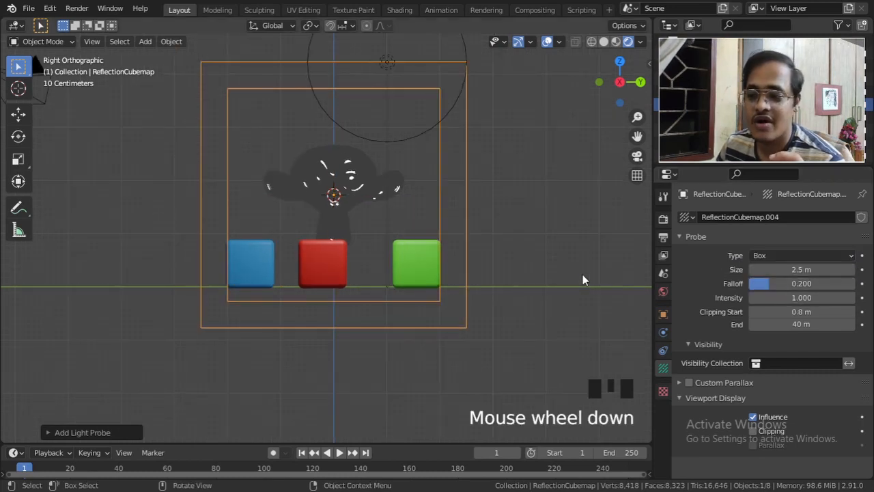
Step: Try scaling the box-shaped probe along the X axis and along the Y axis, cancelling both
key(s)
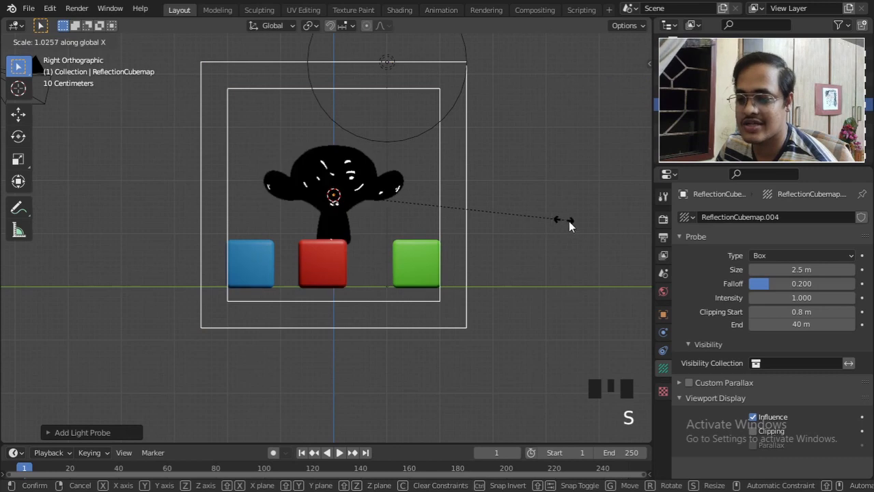
right_click(570, 221)
click(470, 210)
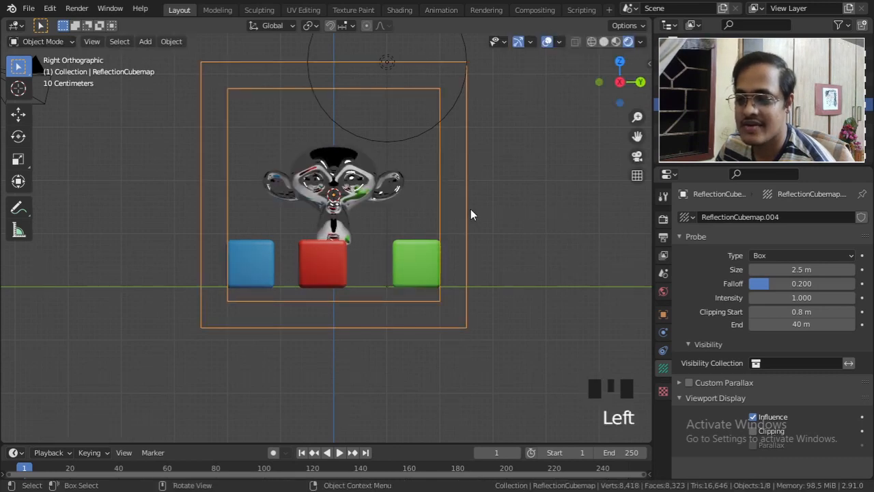
key(s)
key(y)
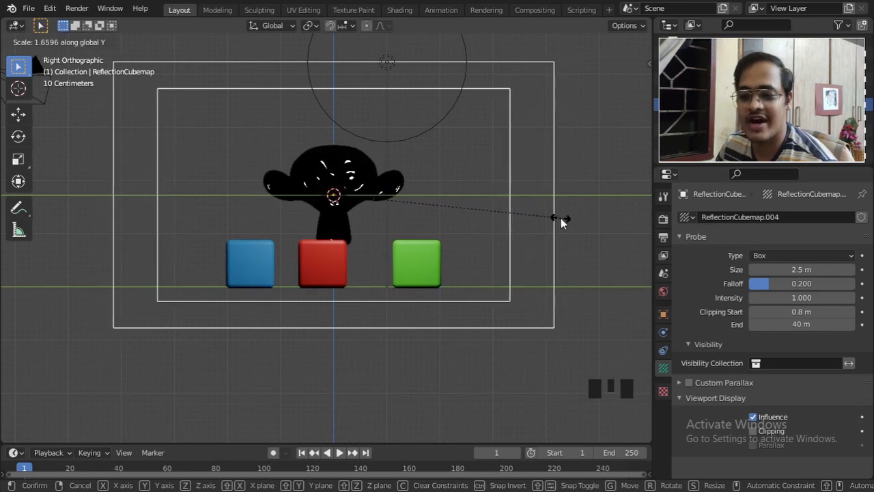
right_click(561, 217)
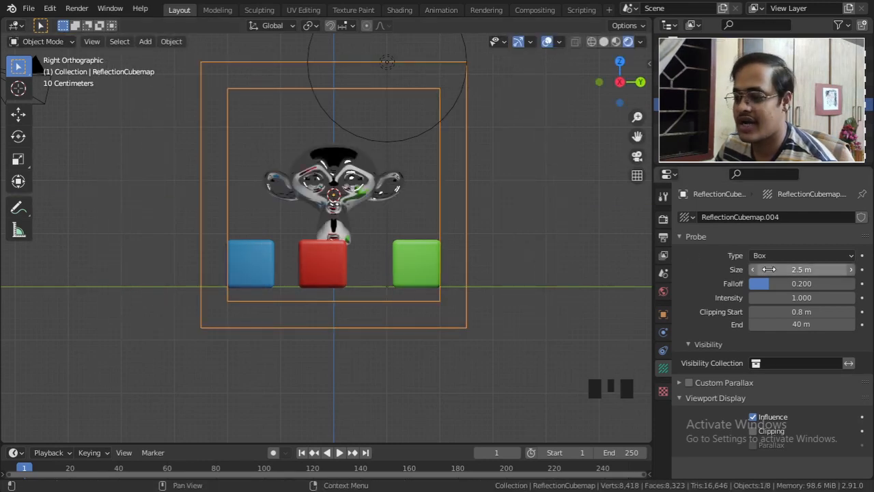
Step: Set the probe's size to 1.7 m, try a falloff of 0.510 and reset the falloff to its default value
drag(771, 269, 748, 269)
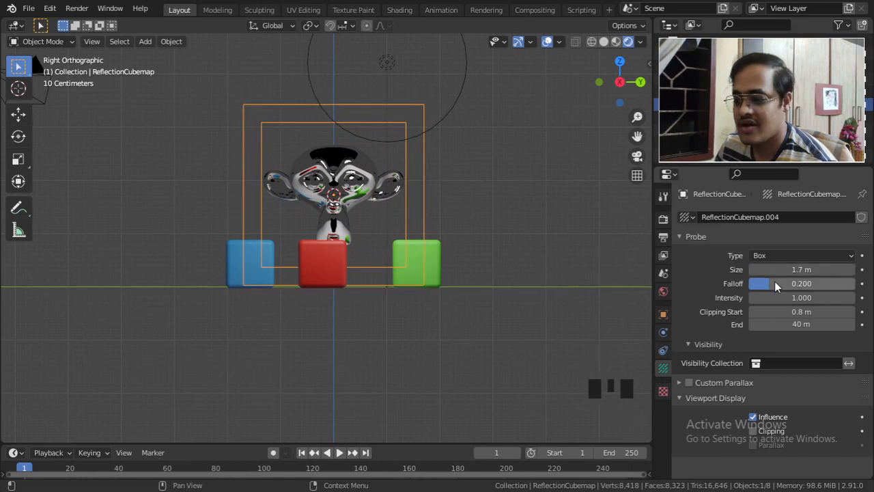
drag(770, 283, 804, 283)
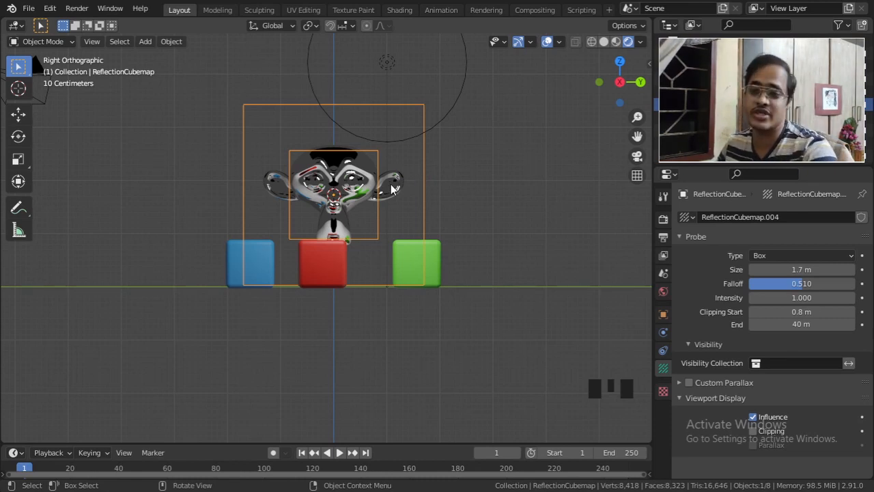
drag(802, 282, 790, 283)
right_click(790, 283)
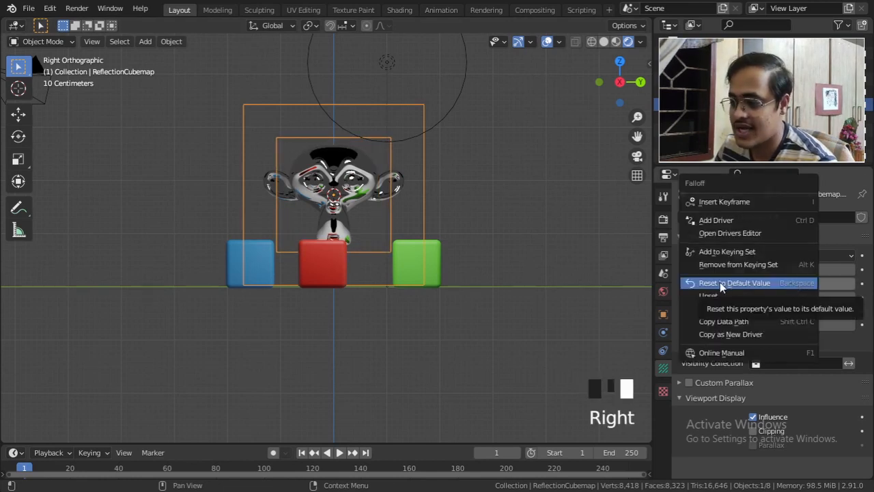
click(751, 284)
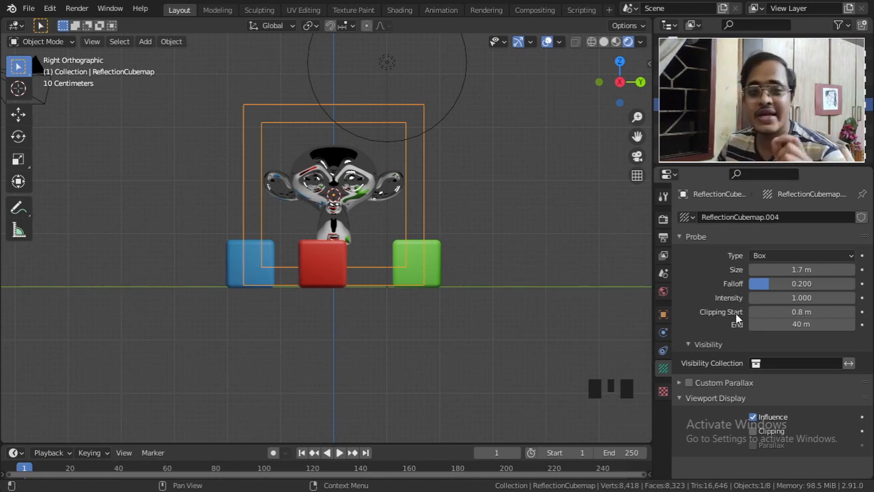
Step: Move the probe's Viewport Display settings above the Probe settings and turn on the Clipping display
scroll(735, 312, down, 2)
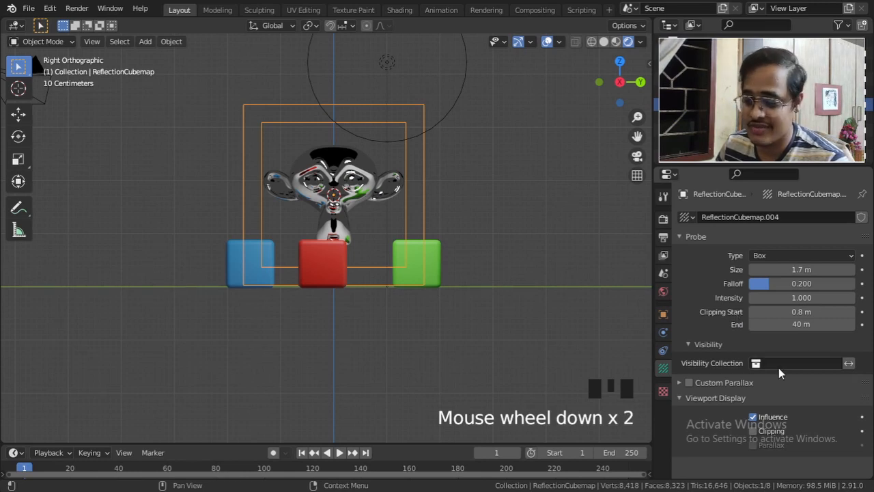
drag(864, 398, 867, 229)
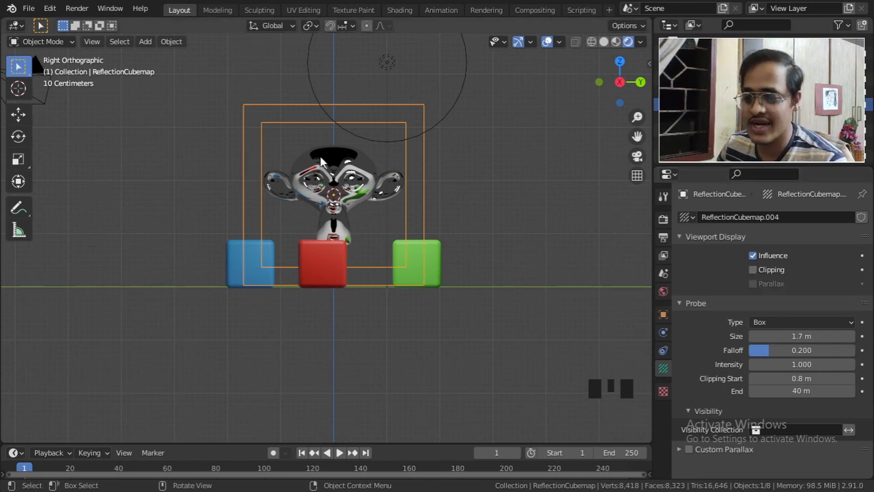
click(752, 268)
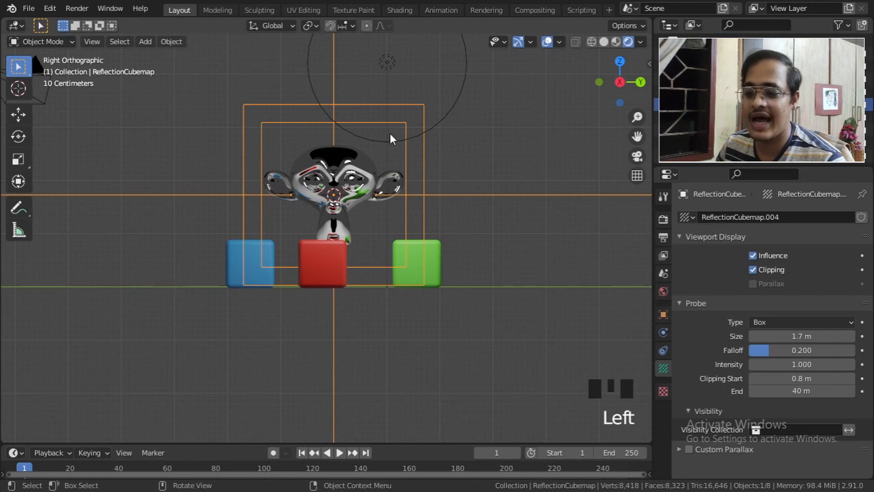
scroll(333, 162, up, 1)
scroll(333, 163, up, 2)
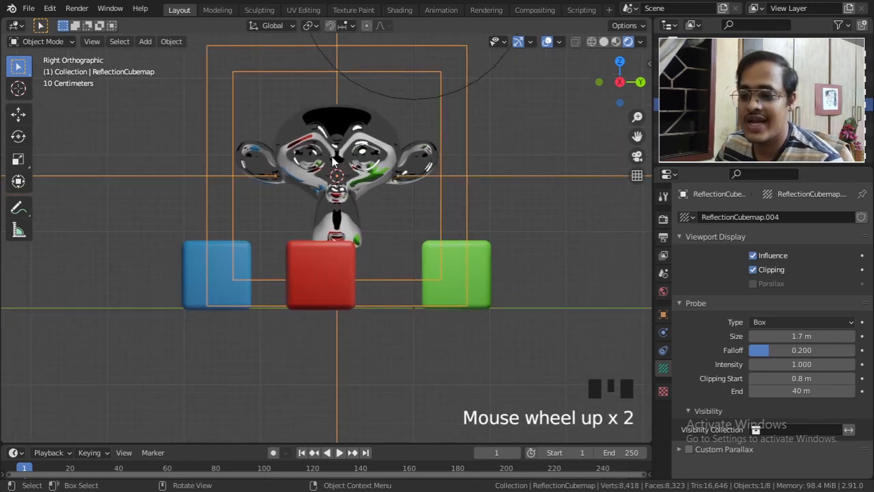
shift+middle_drag(334, 162, 329, 199)
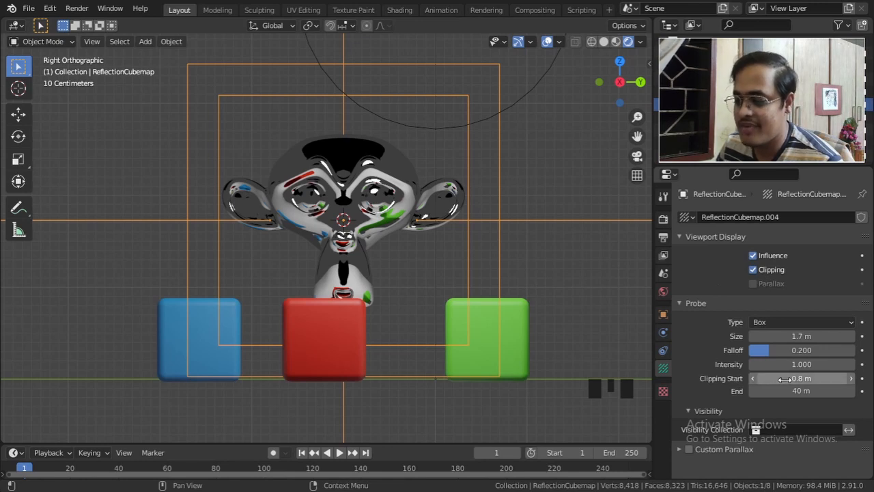
Step: Set the probe's clipping start to 1.5 m and move the red cube about 0.62 m in the negative Y direction, overlapping the blue cube
drag(798, 378, 846, 378)
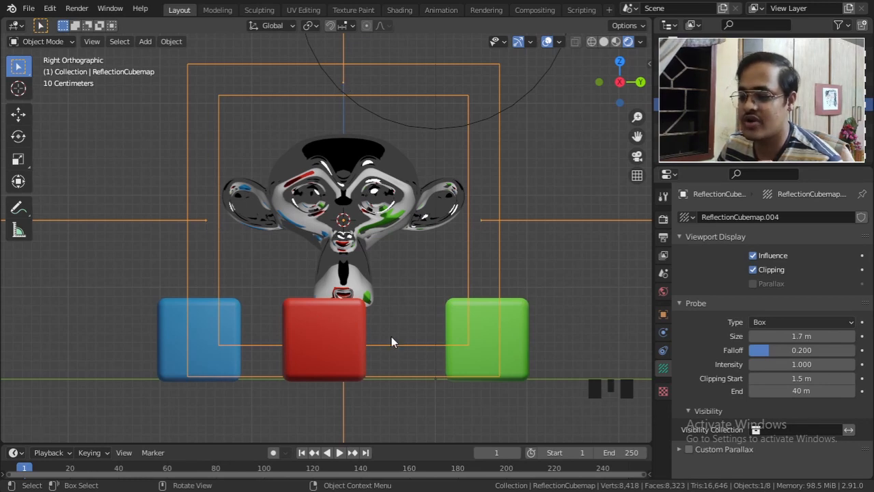
click(343, 330)
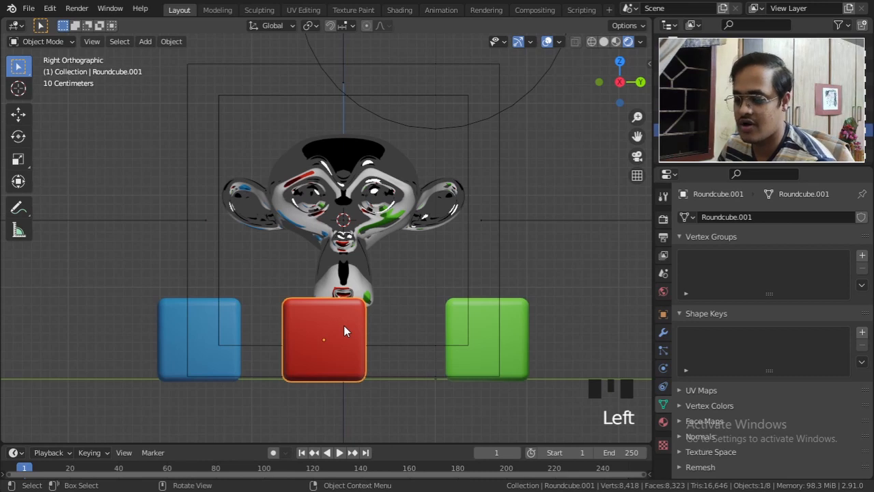
key(g)
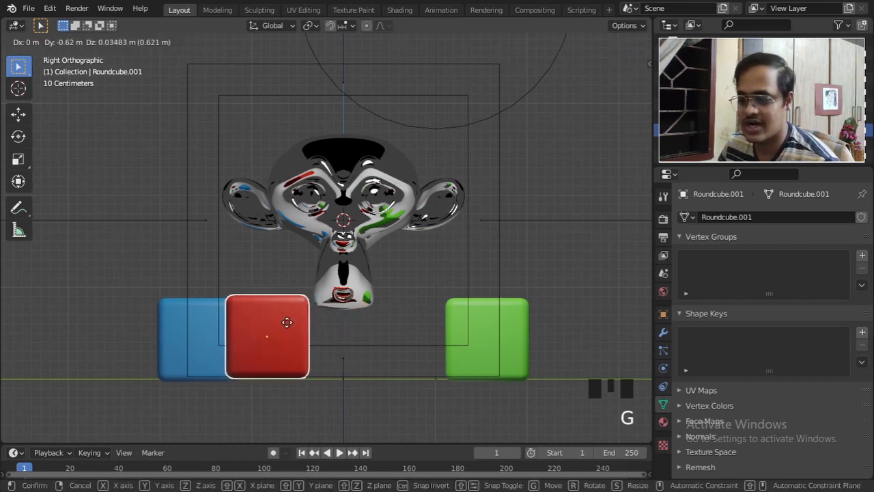
click(287, 322)
Step: Reselect the reflection cubemap probe and reduce its clipping start to 1.17 m
click(524, 235)
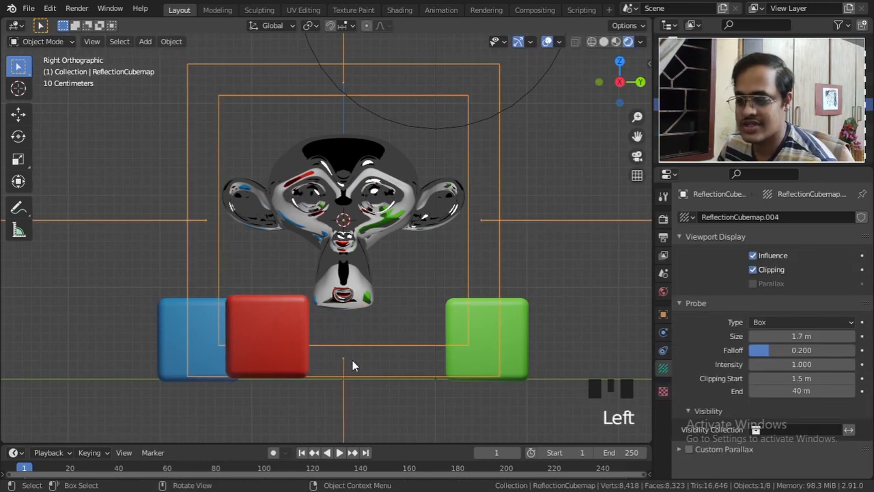
click(801, 377)
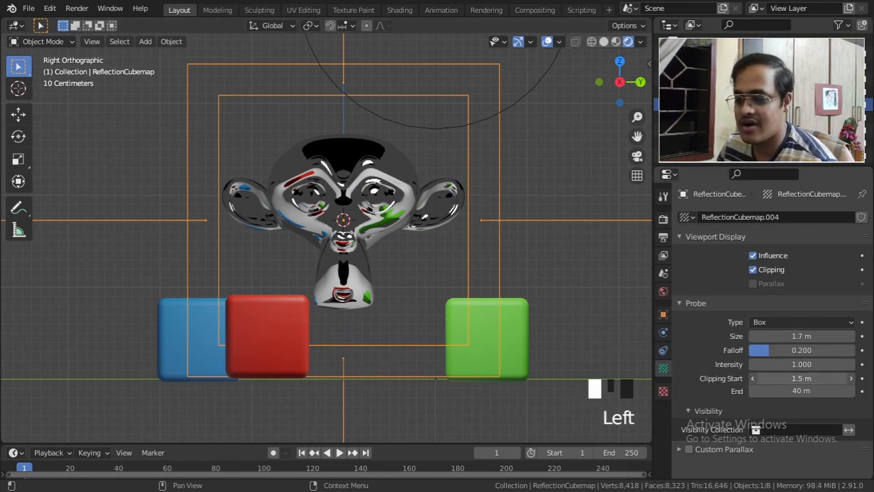
drag(801, 377, 782, 377)
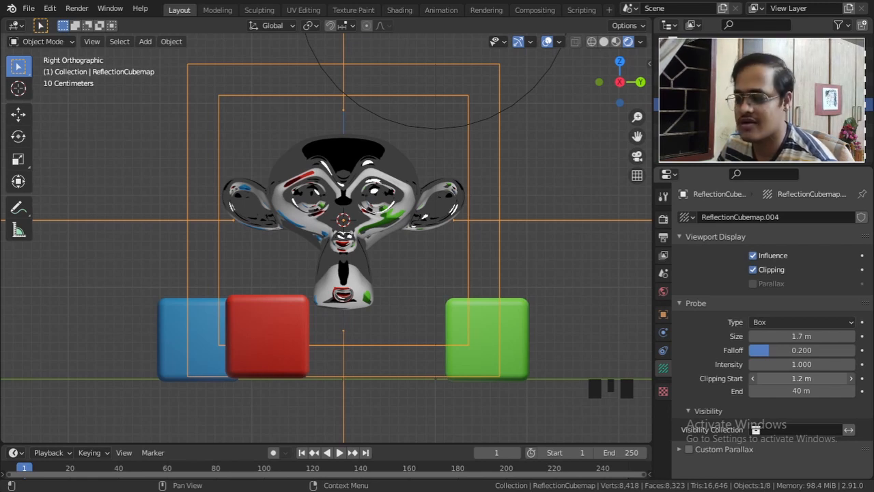
shift+drag(792, 378, 784, 377)
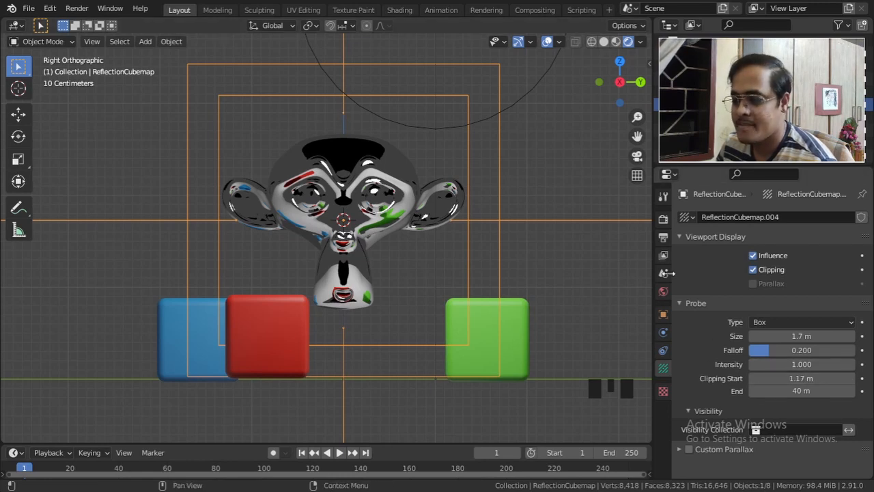
Step: Delete the lighting cache and rebake only the cubemap to check the monkey head's reflections
click(666, 224)
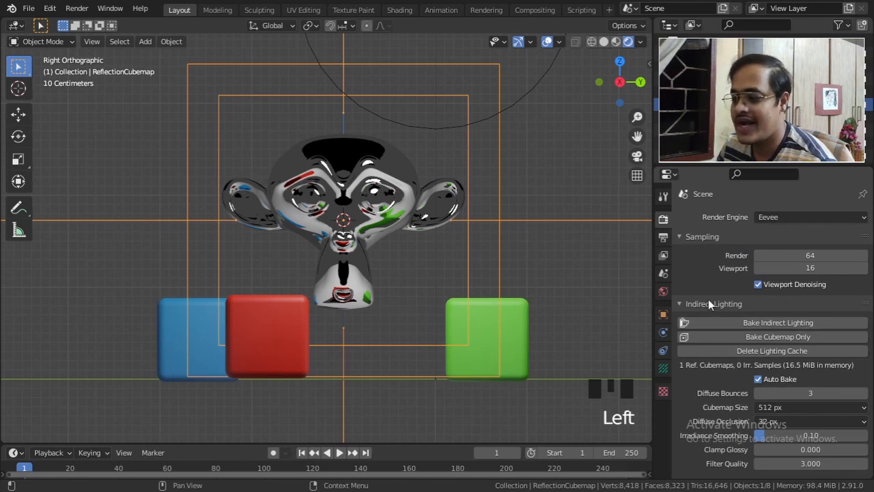
click(795, 349)
middle_drag(372, 247, 422, 258)
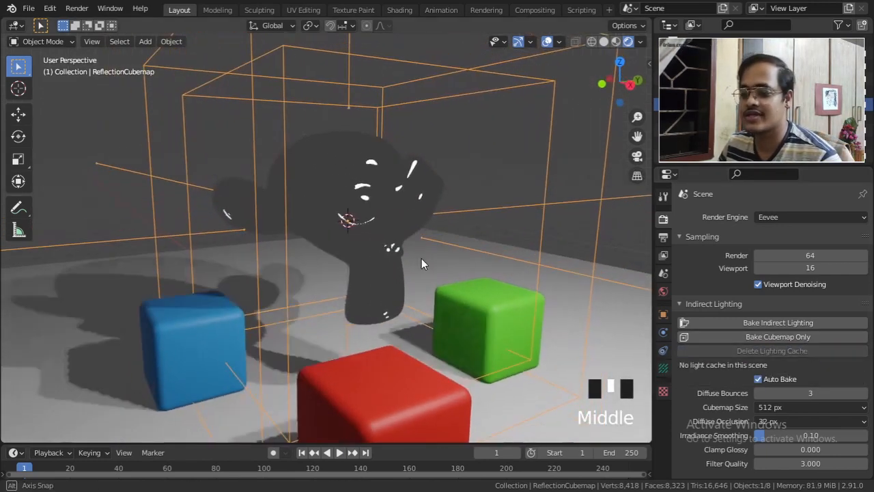
click(757, 339)
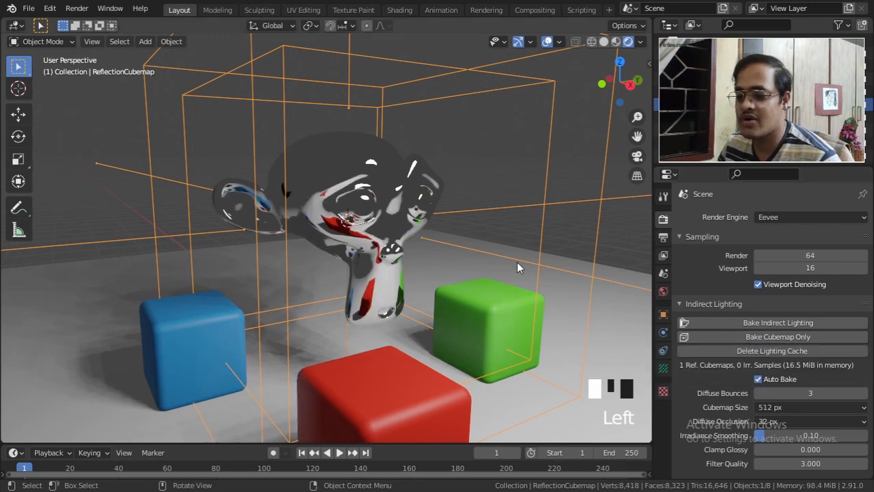
middle_drag(515, 259, 295, 196)
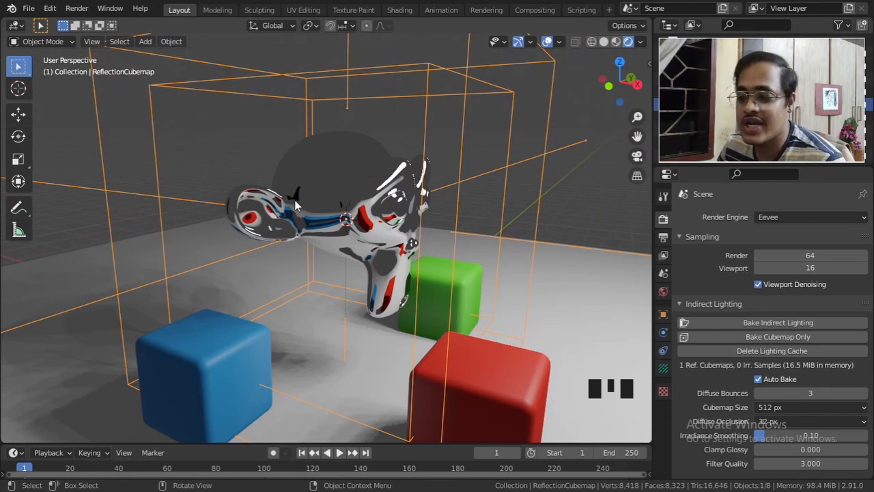
click(637, 85)
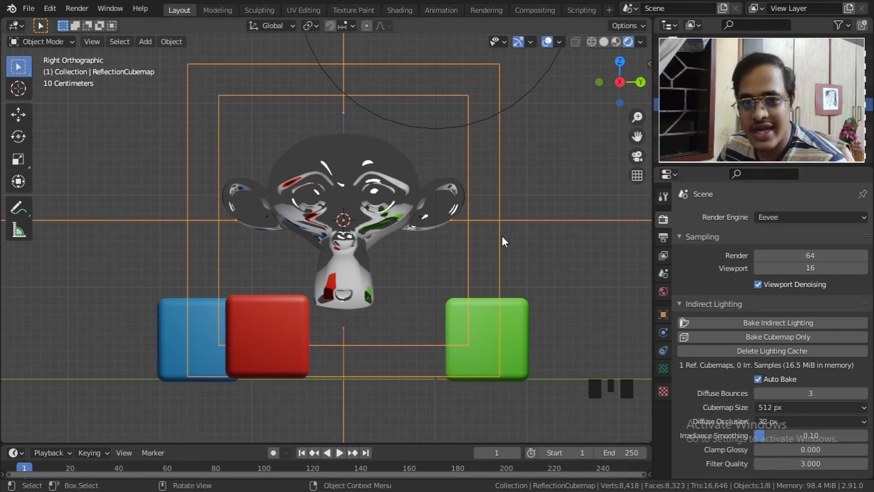
Step: Set the reflection cubemap probe's clipping start to 1.35 m
click(663, 368)
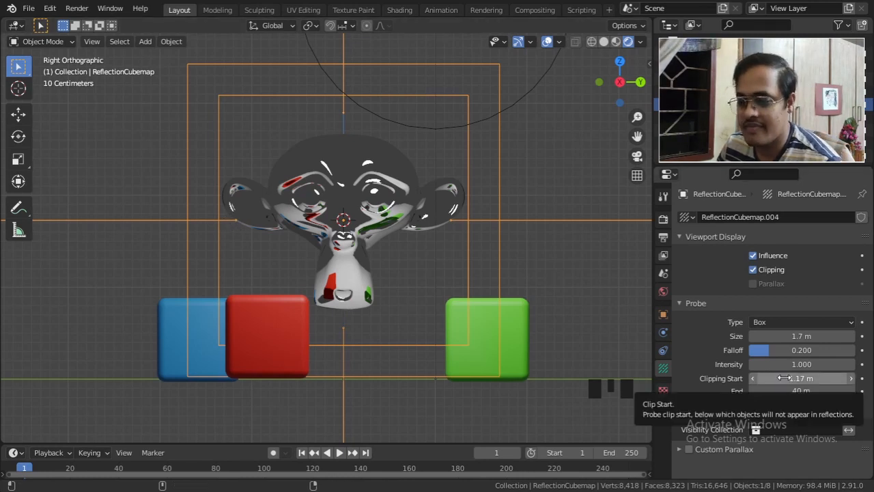
shift+drag(784, 378, 794, 378)
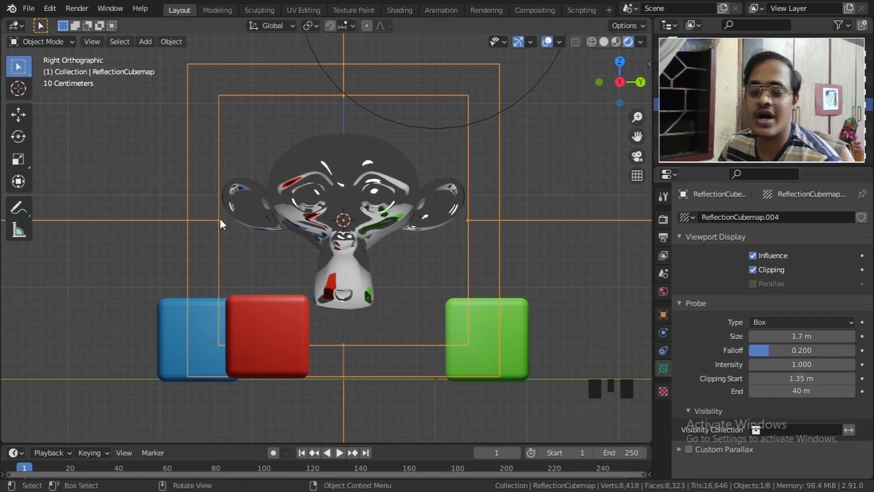
middle_drag(350, 255, 405, 279)
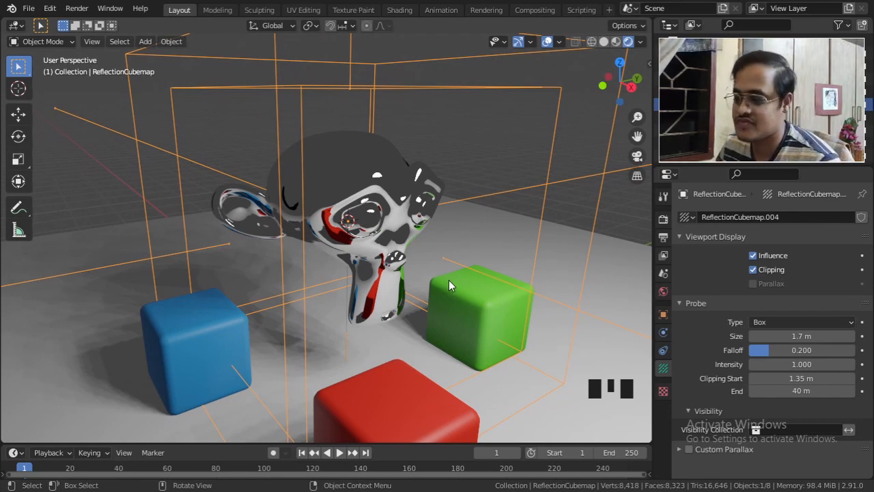
Step: Toggle Auto Bake off and on again, and try moving the reflection cubemap probe, cancelling the move
click(662, 218)
scroll(720, 283, down, 2)
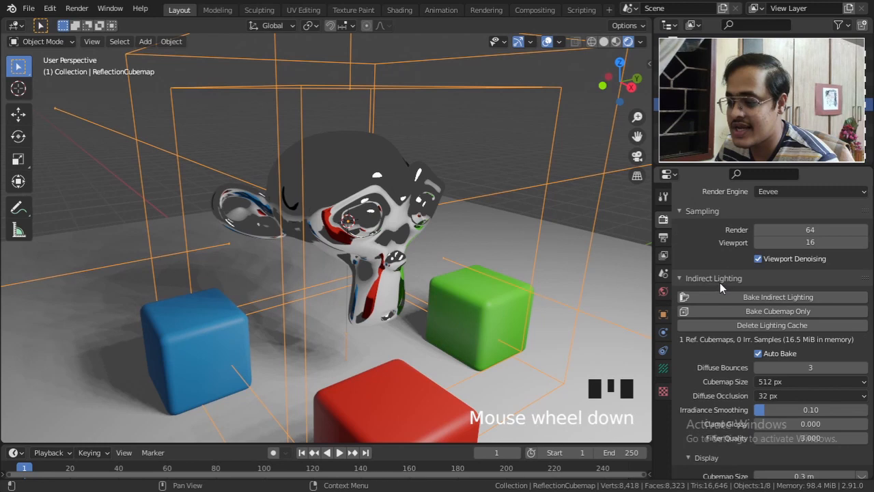
click(759, 354)
click(759, 354)
click(758, 354)
click(758, 353)
middle_drag(486, 271, 492, 262)
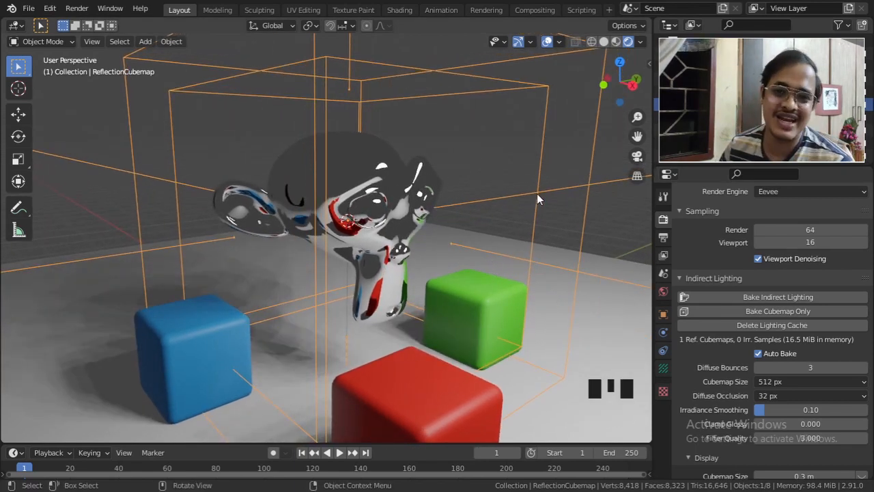
key(g)
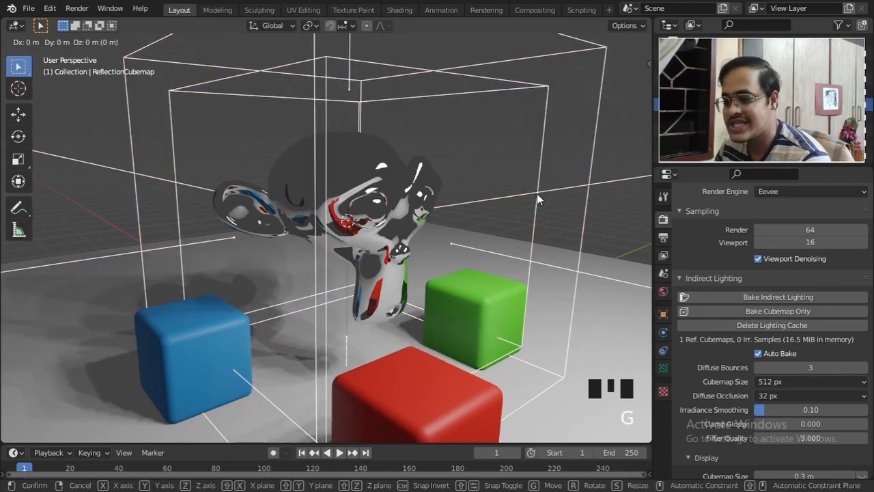
right_click(536, 193)
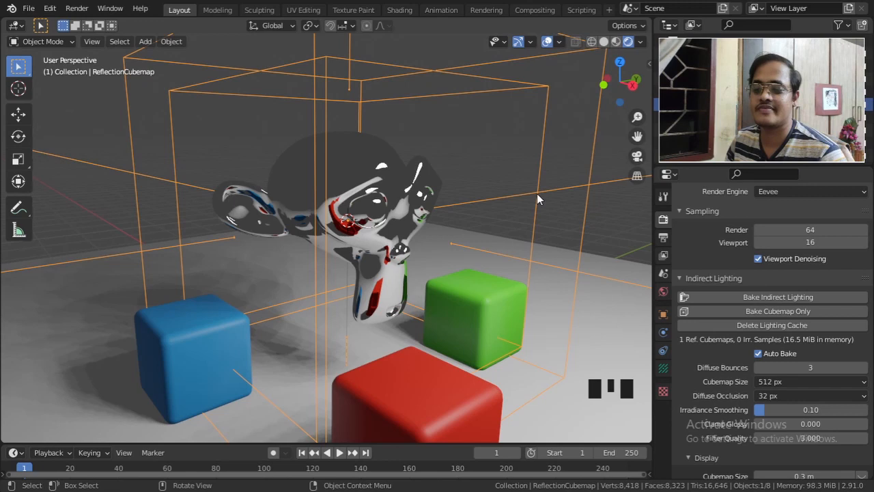
Step: Render a still image of the scene to check the reflections, and close the render window
scroll(536, 194, down, 2)
mouse_move(525, 196)
middle_down()
mouse_move(485, 198)
mouse_move(436, 172)
mouse_move(526, 181)
middle_up()
click(77, 8)
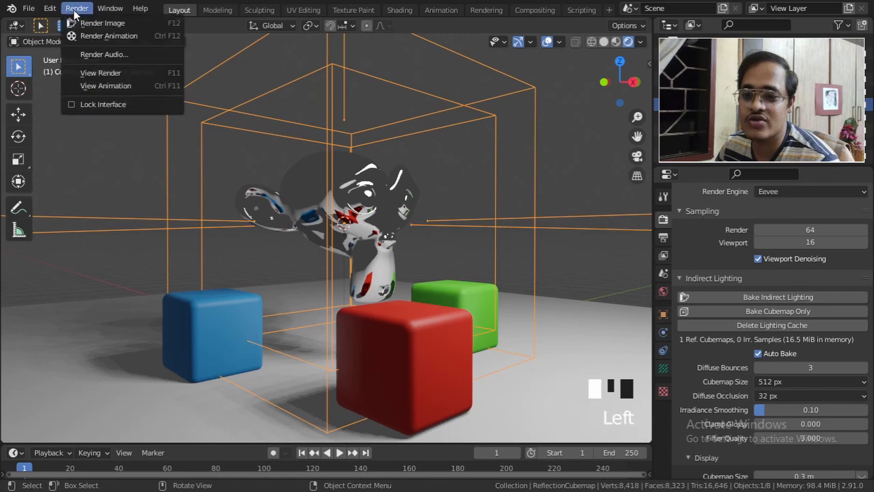
click(82, 22)
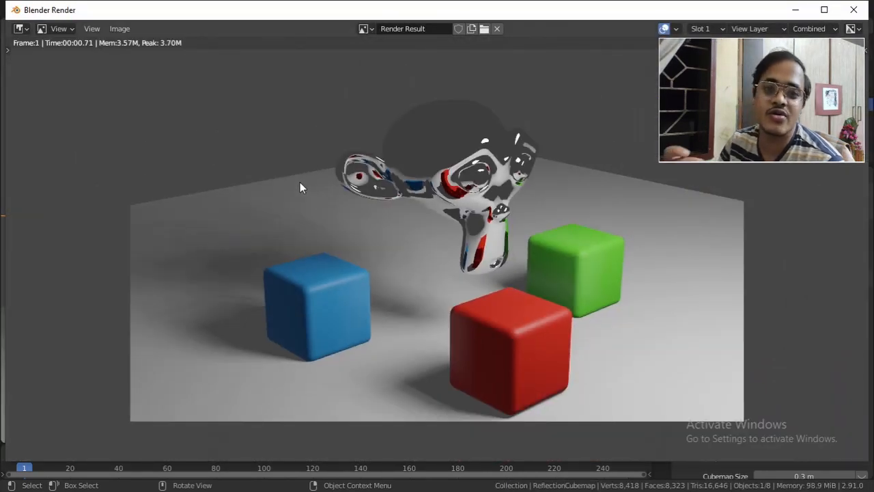
click(853, 10)
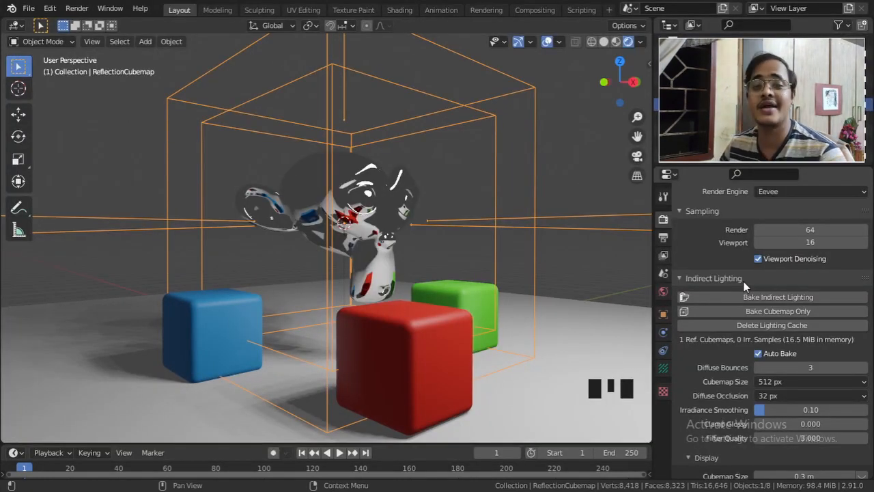
Step: Set the indirect lighting cubemap size to 1024 px and rebake only the cubemap
scroll(742, 285, down, 1)
scroll(744, 285, down, 4)
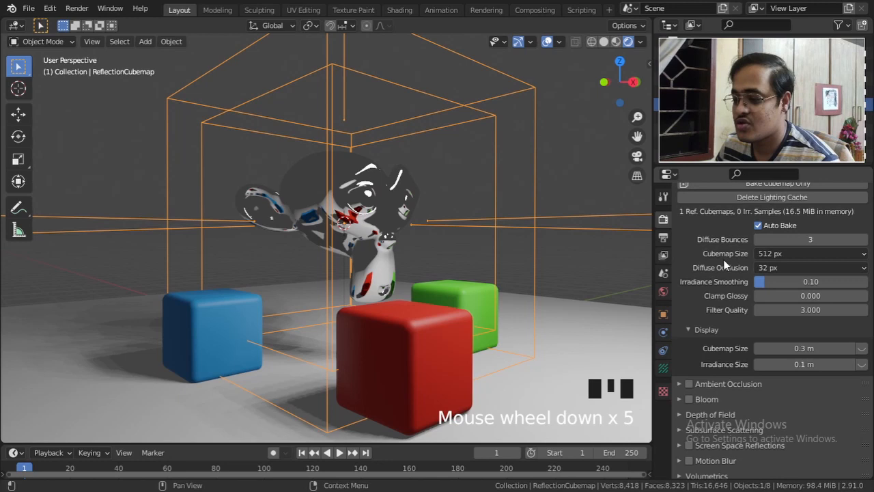
scroll(400, 279, up, 5)
middle_drag(406, 300, 451, 271)
scroll(346, 331, up, 2)
scroll(465, 273, down, 2)
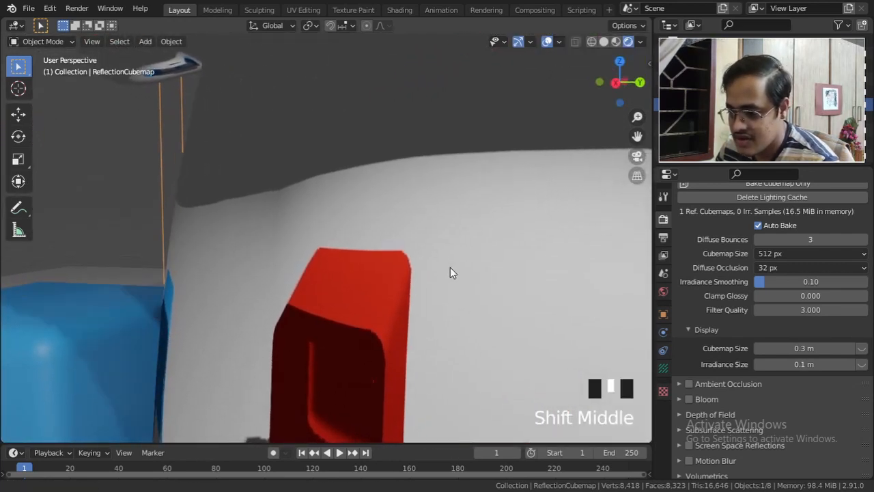
scroll(450, 271, up, 1)
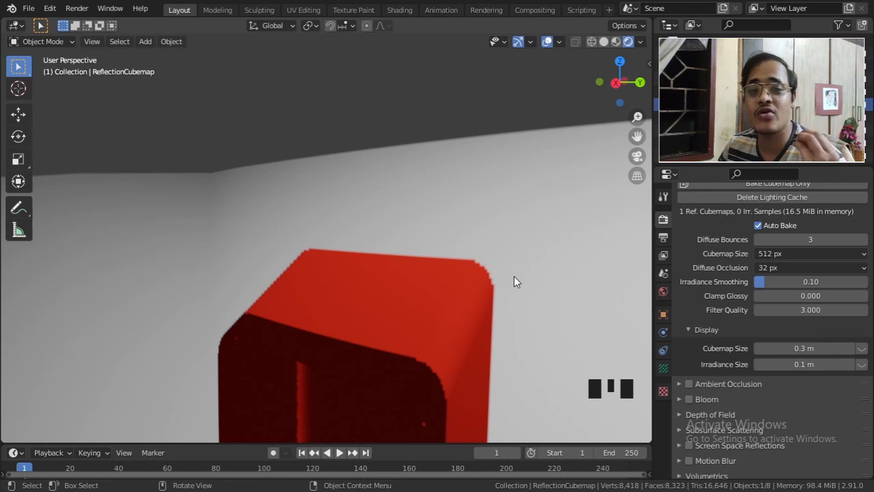
click(780, 254)
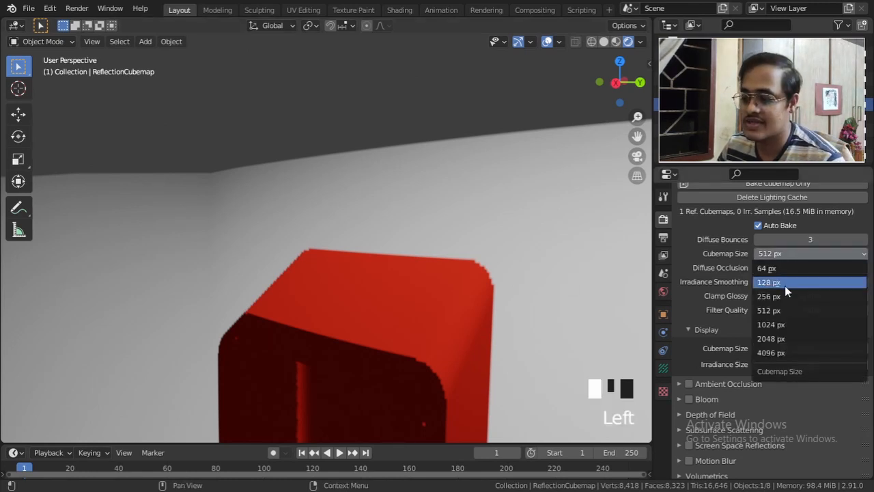
click(784, 322)
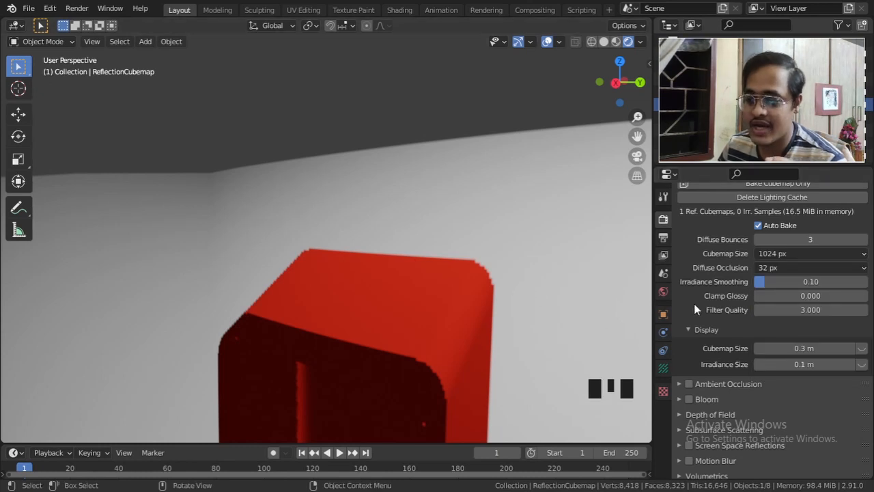
scroll(705, 305, up, 2)
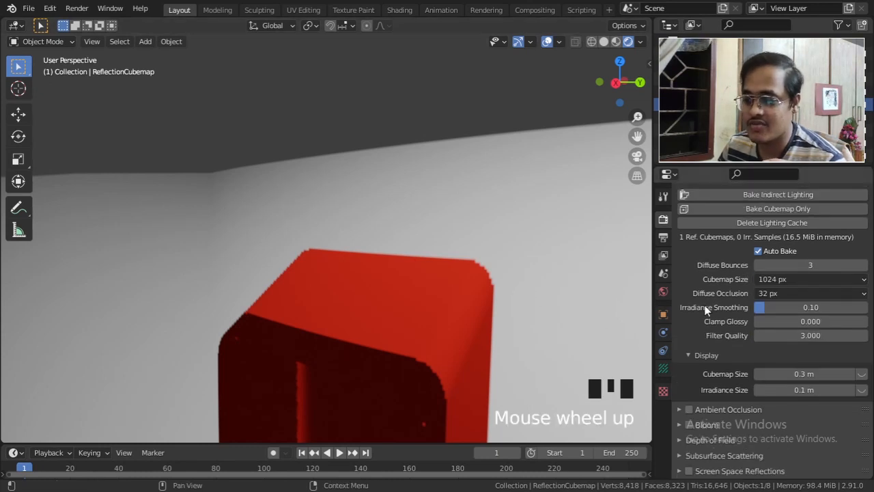
click(749, 209)
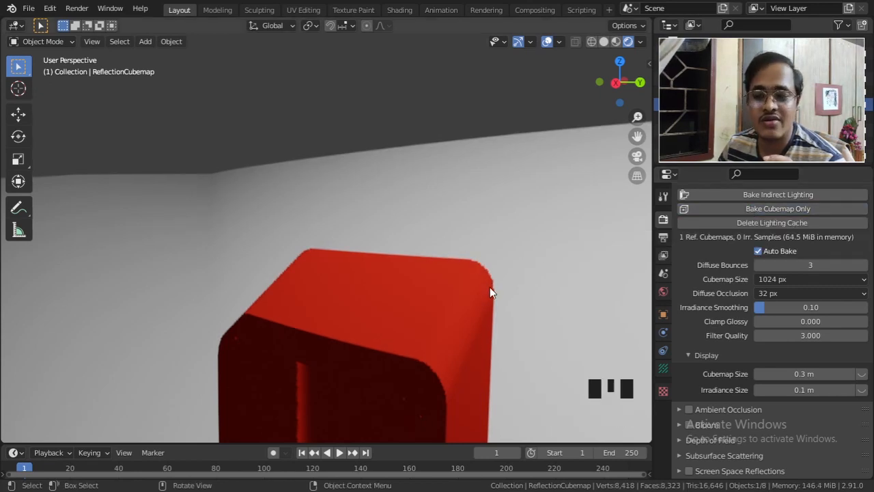
Step: Rebake only the cubemap at a cubemap size of 2048 px, and set the size back to 512 px
click(769, 281)
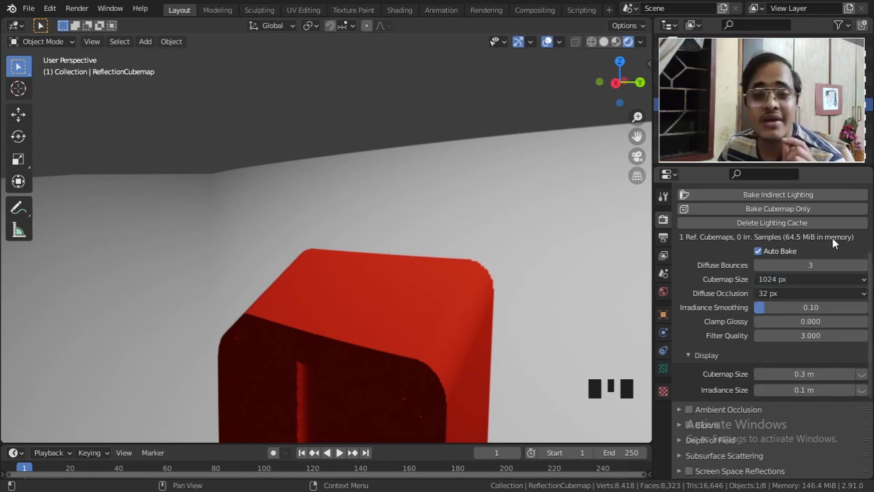
click(794, 279)
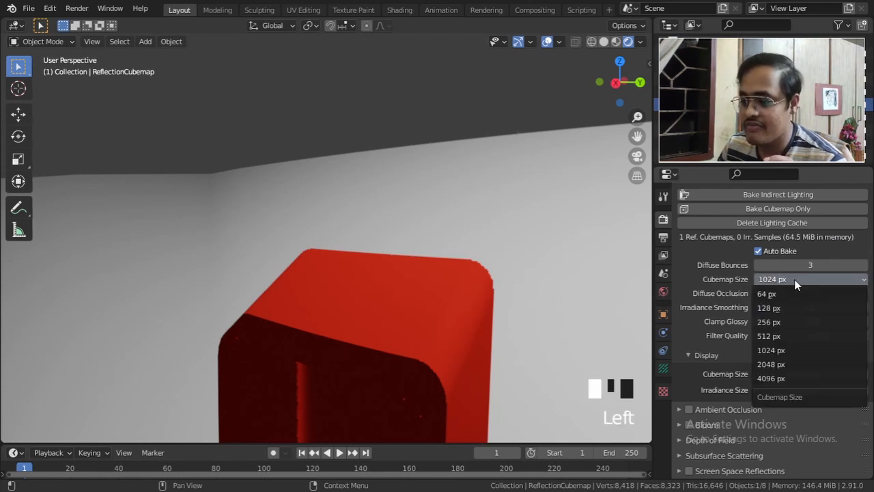
click(776, 365)
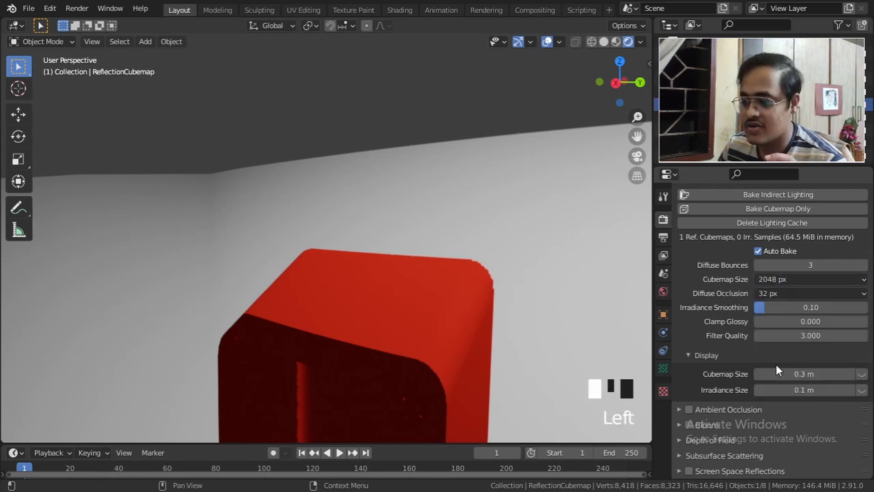
click(758, 209)
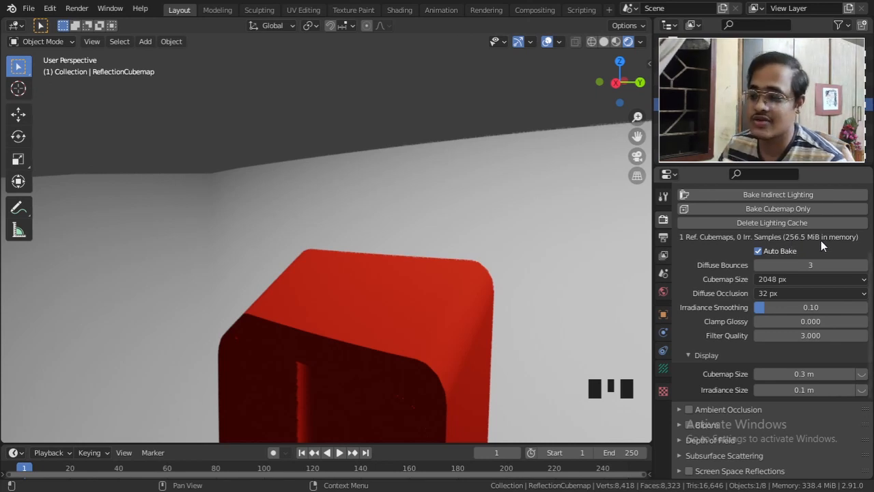
click(776, 282)
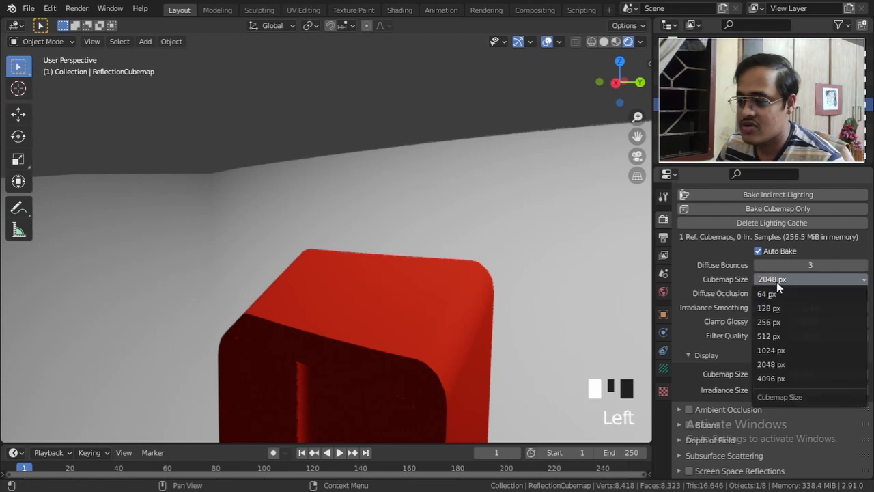
click(774, 334)
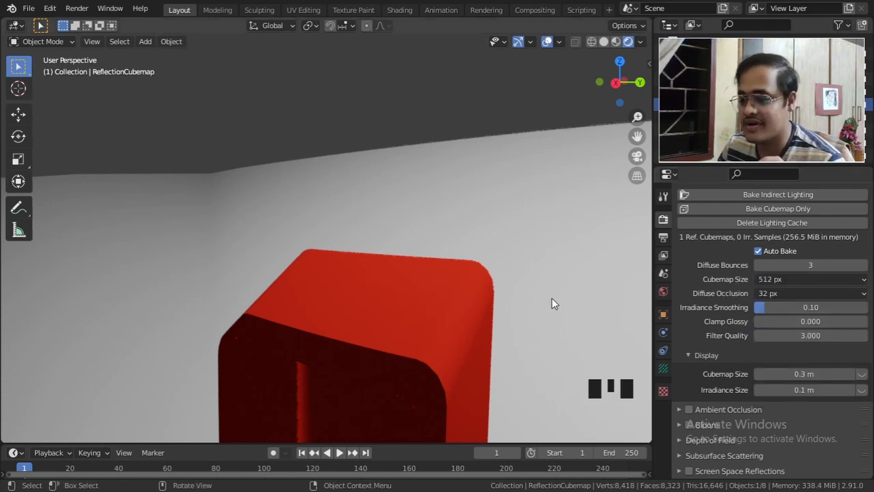
Step: Move the red cube sideways toward the blue cube, keeping it in front of the monkey head
scroll(552, 304, down, 3)
scroll(552, 303, down, 6)
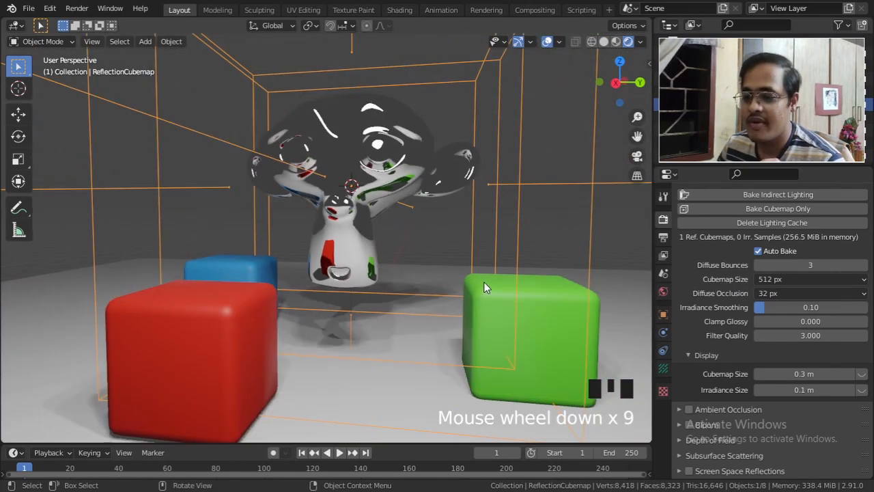
middle_drag(402, 268, 463, 267)
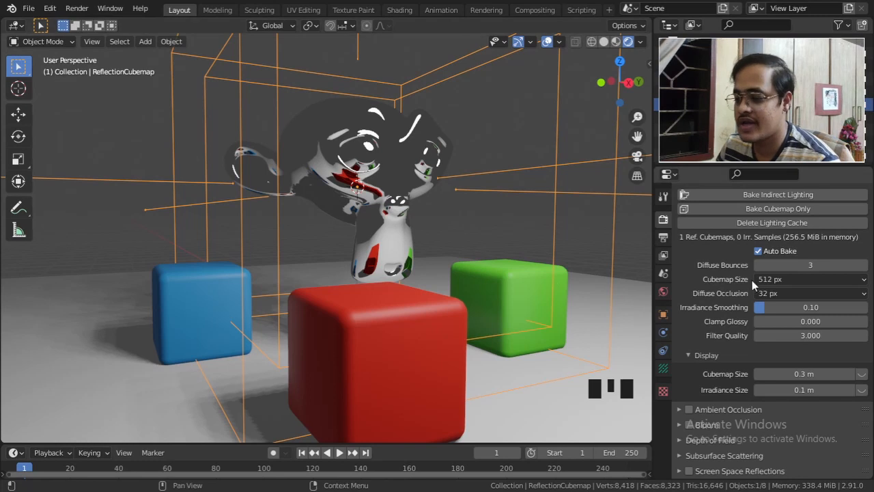
shift+middle_drag(444, 282, 464, 287)
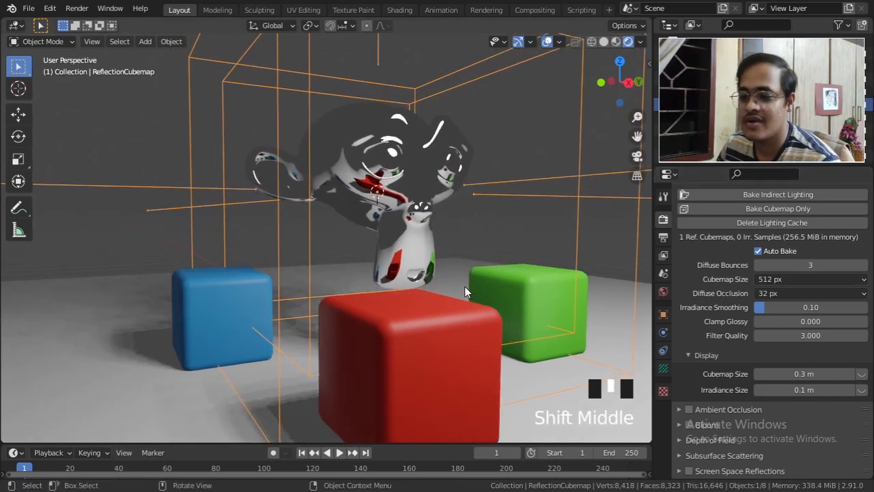
middle_drag(422, 264, 407, 249)
scroll(418, 263, down, 2)
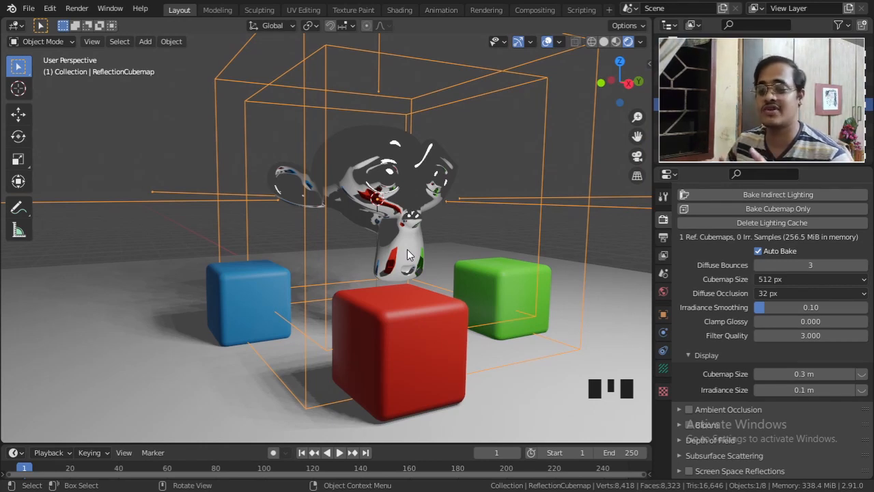
click(433, 312)
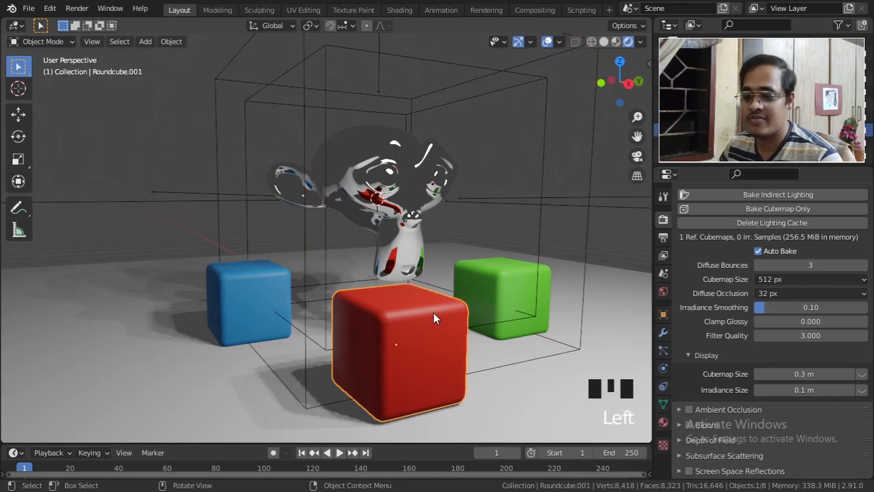
key(g)
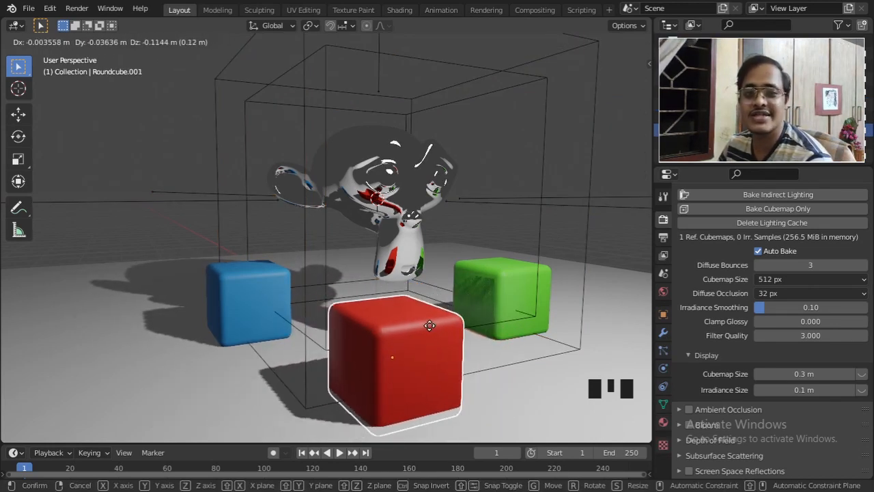
click(429, 325)
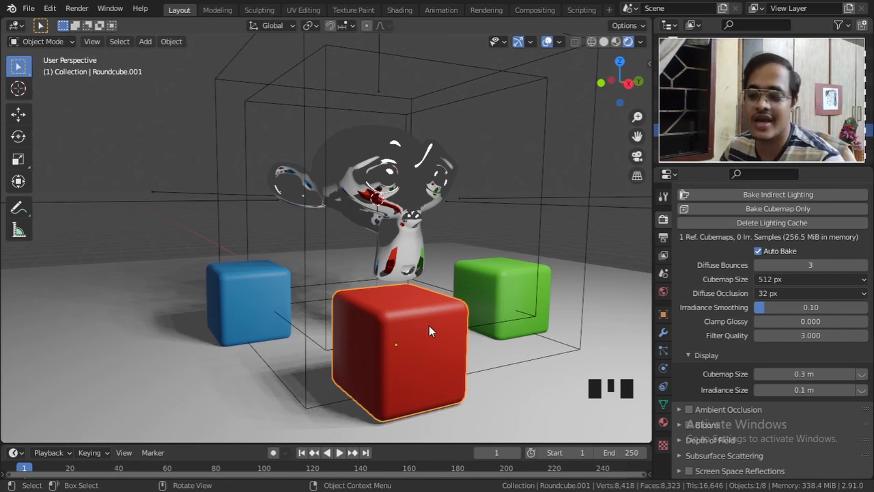
key(g)
click(367, 325)
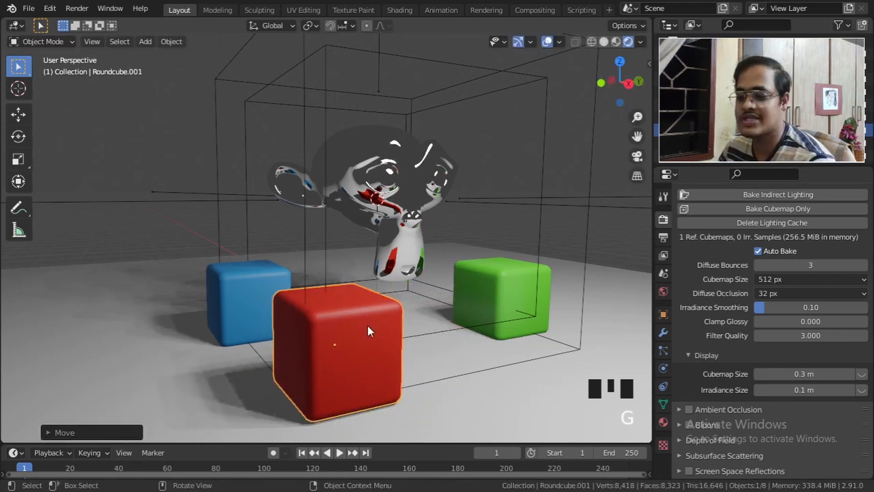
Step: Select the reflection cubemap probe and rebake only the cubemap at 512 px for the red cube's new position
click(399, 253)
click(577, 246)
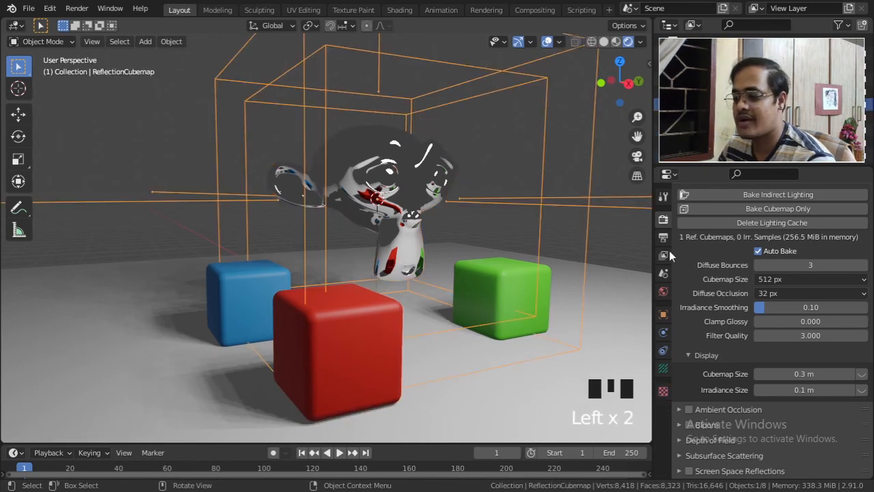
click(759, 203)
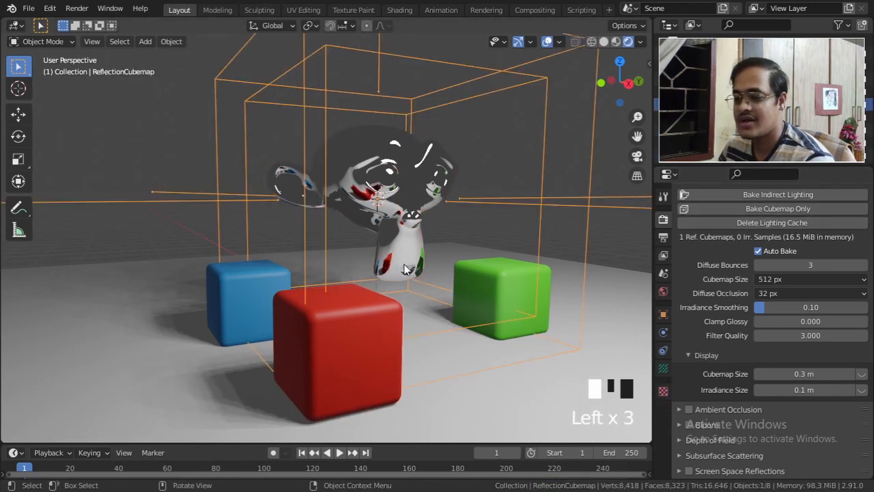
Step: Change the red cube's material base color to magenta, with hue 0.860 and saturation 0.814
click(378, 341)
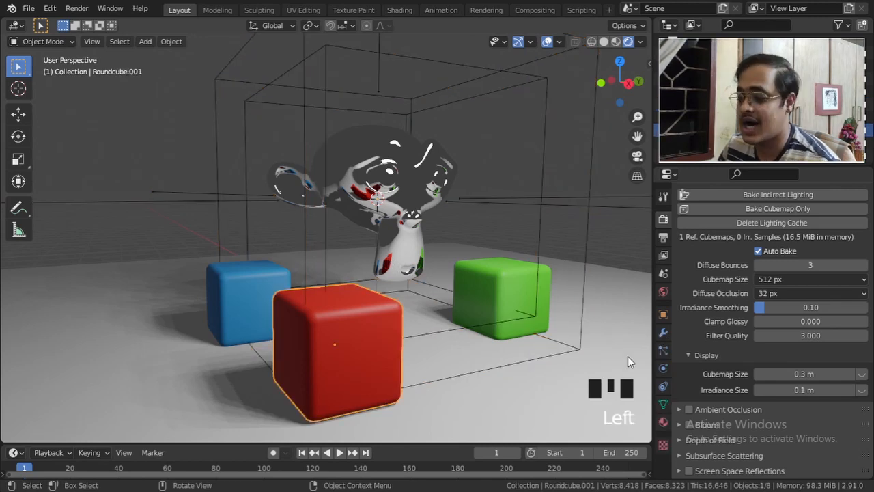
click(663, 421)
click(793, 275)
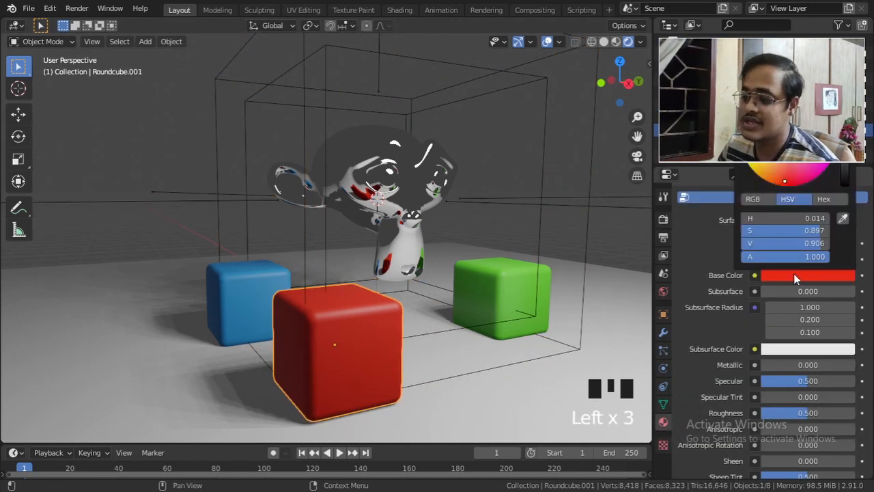
drag(777, 169, 822, 157)
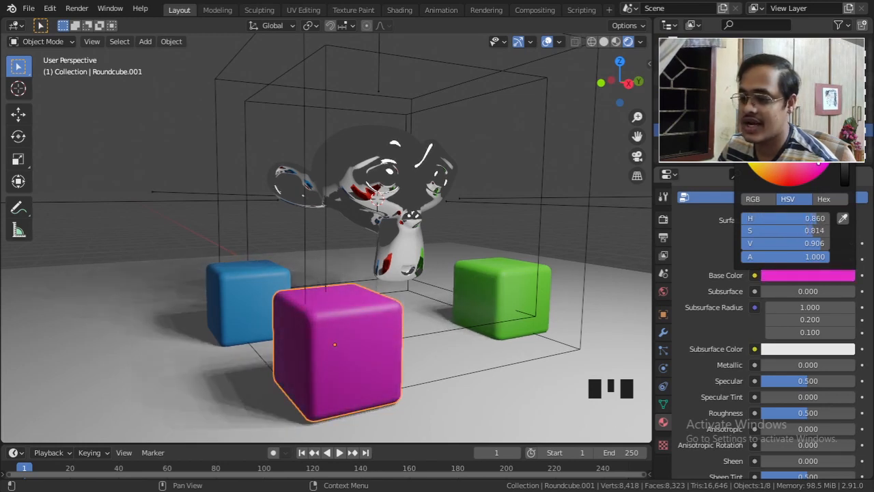
Step: Select the reflection cubemap probe and trigger its automatic rebake by starting a move and ending it in place
click(544, 194)
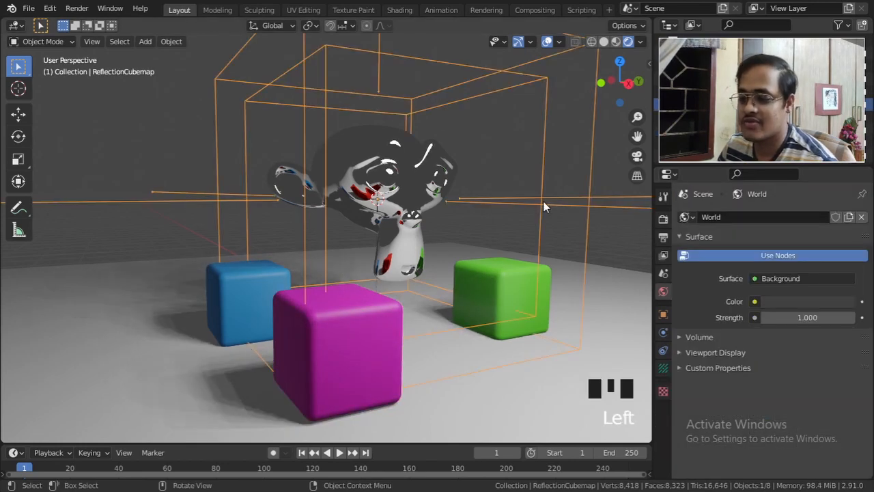
key(g)
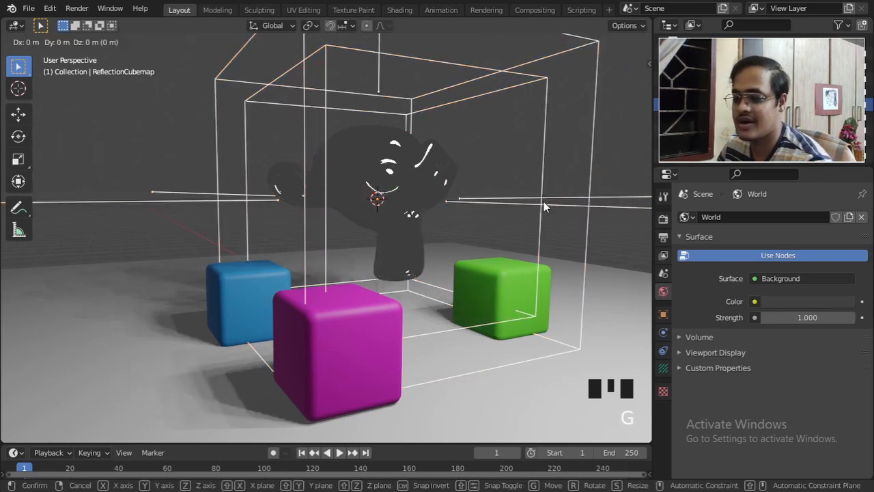
click(544, 201)
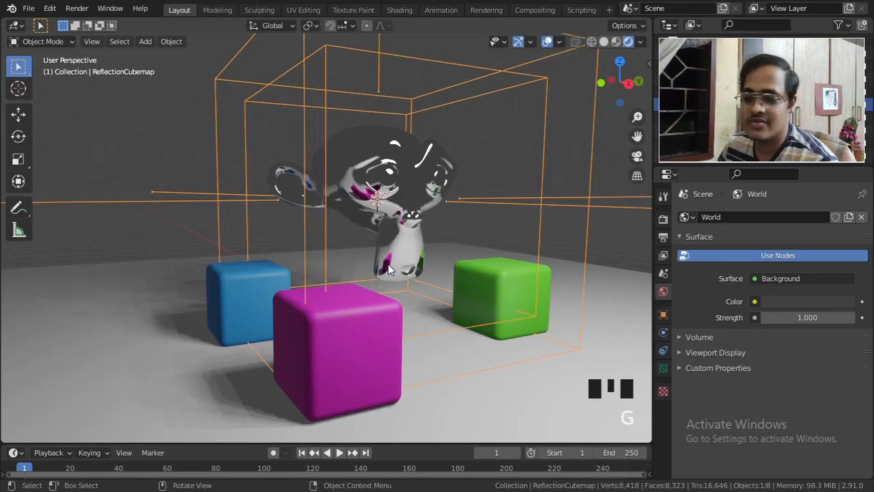